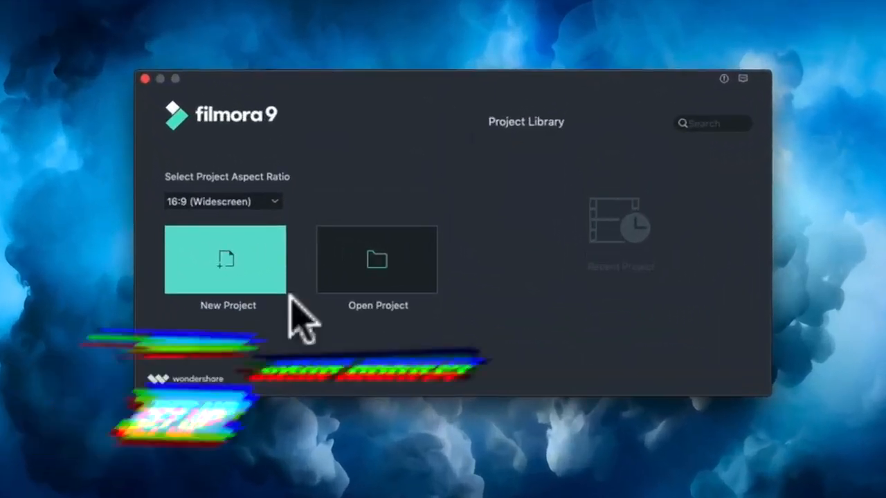
Create a new project with the 16:9 (Widescreen) aspect ratio
click(260, 200)
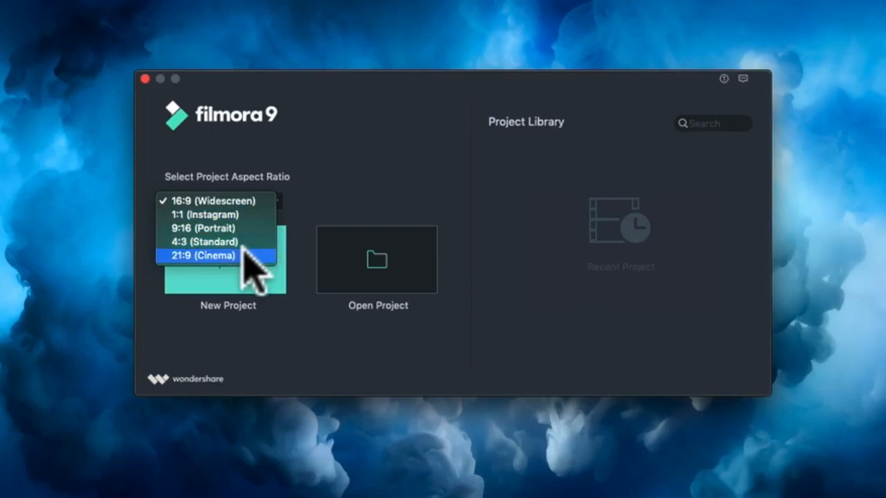
click(233, 201)
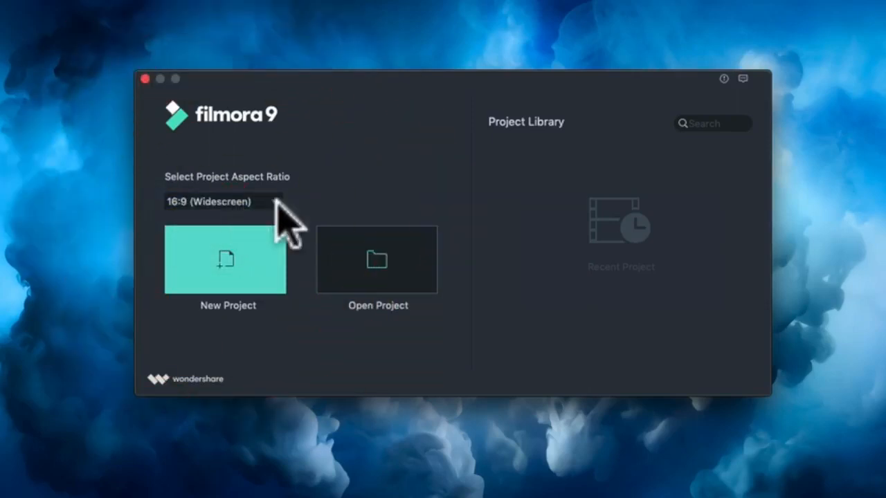
click(236, 252)
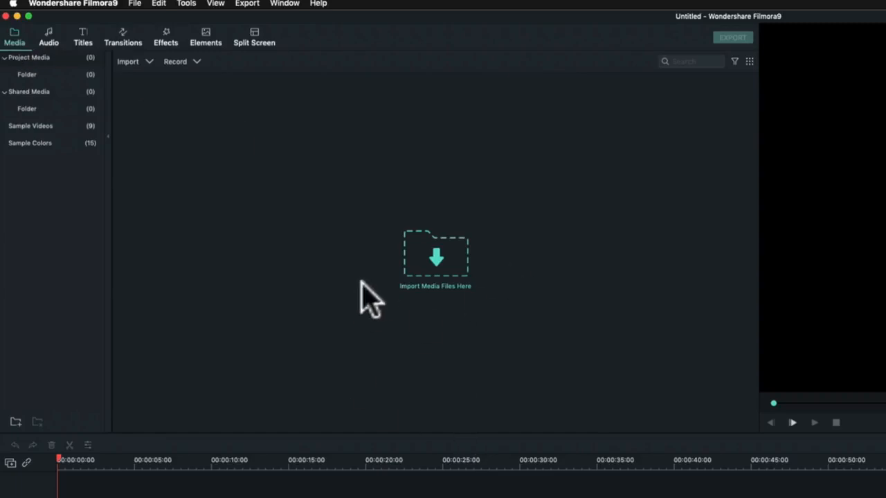
Look through the Audio, Titles, Transitions, Effects, Elements and Split Screen libraries, ending back at the project media
click(50, 40)
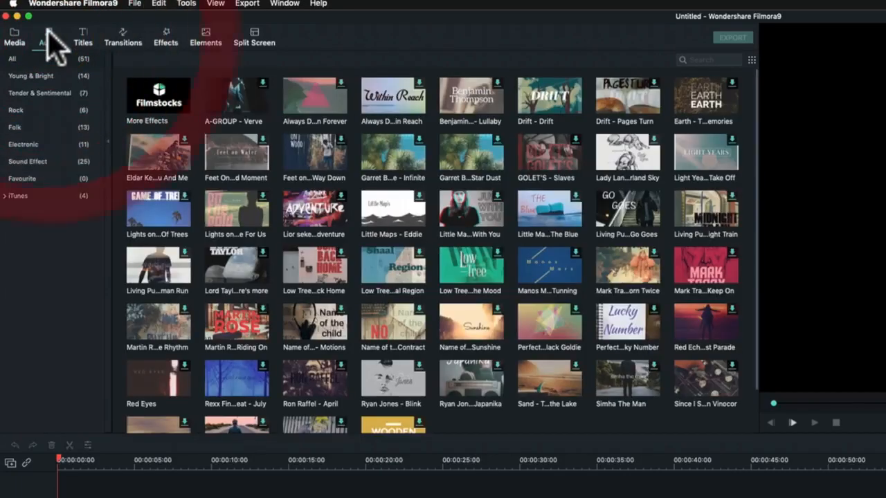
click(83, 38)
click(123, 40)
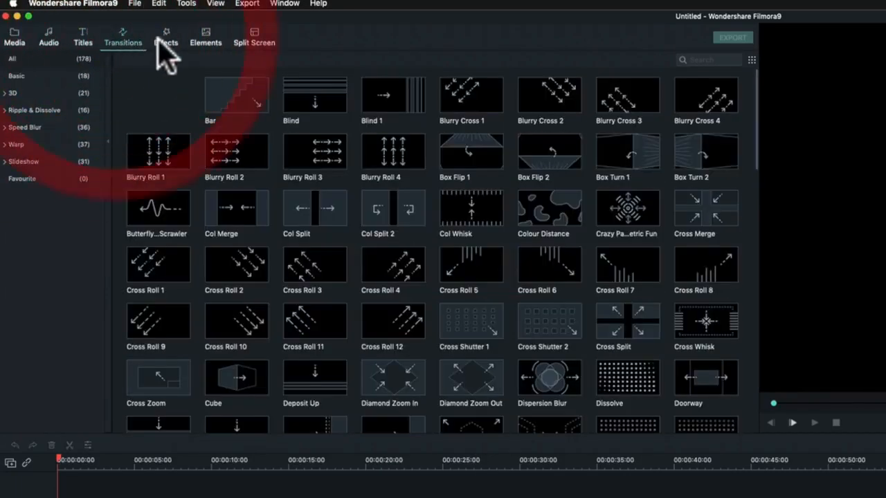
click(171, 45)
click(204, 40)
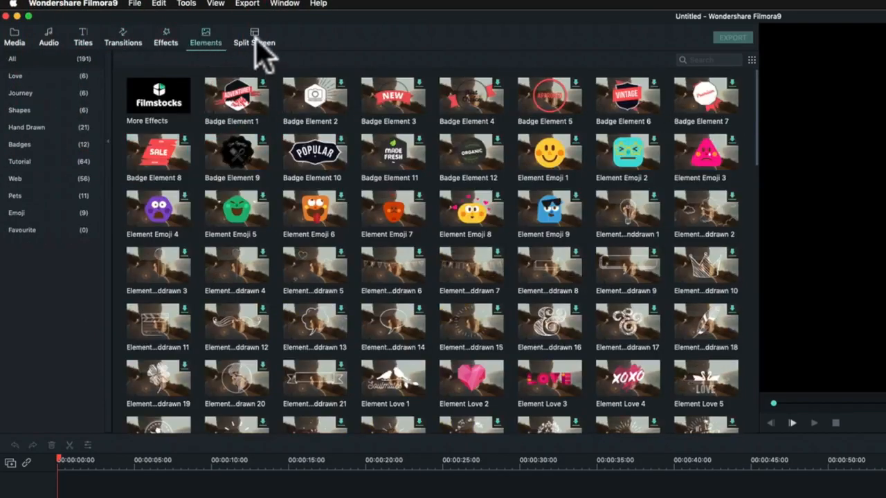
click(255, 41)
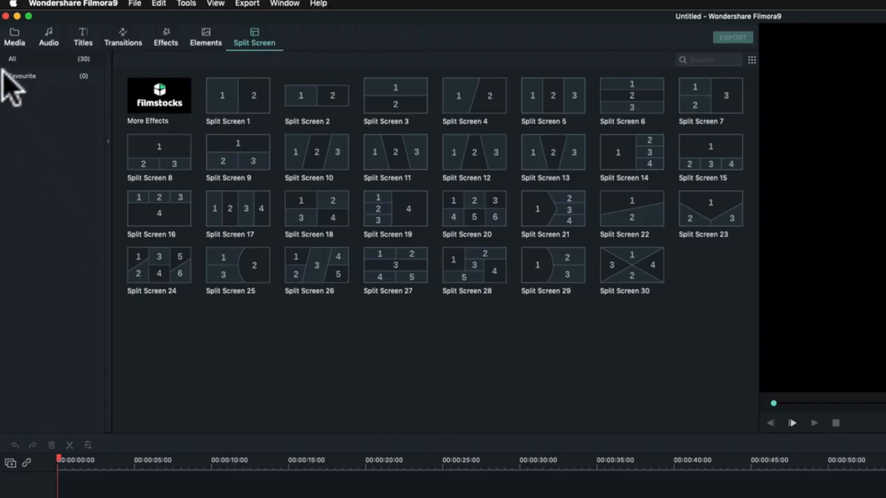
click(14, 38)
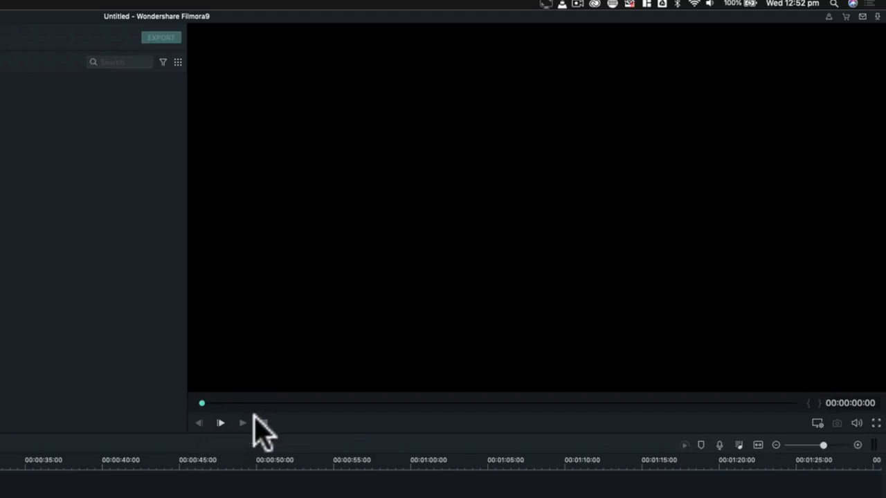
Open the project settings from the preview options, try the Custom aspect ratio and set it back to 16:9 (Widescreen)
click(819, 422)
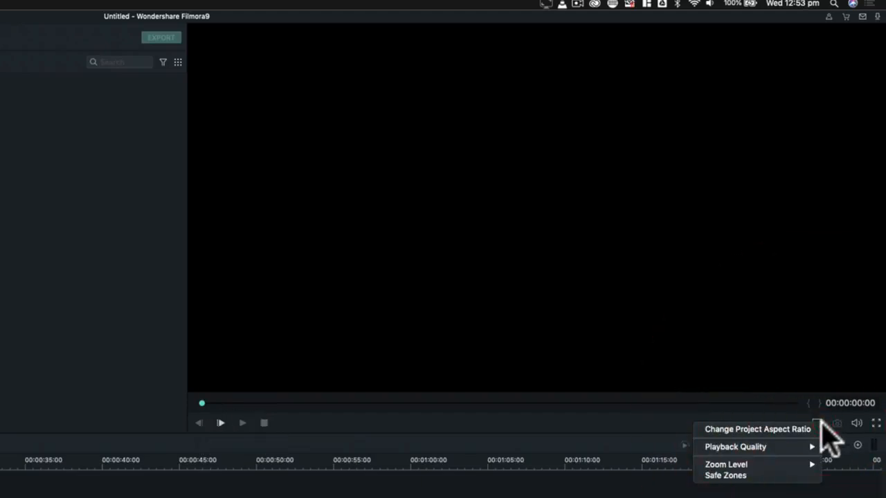
click(764, 429)
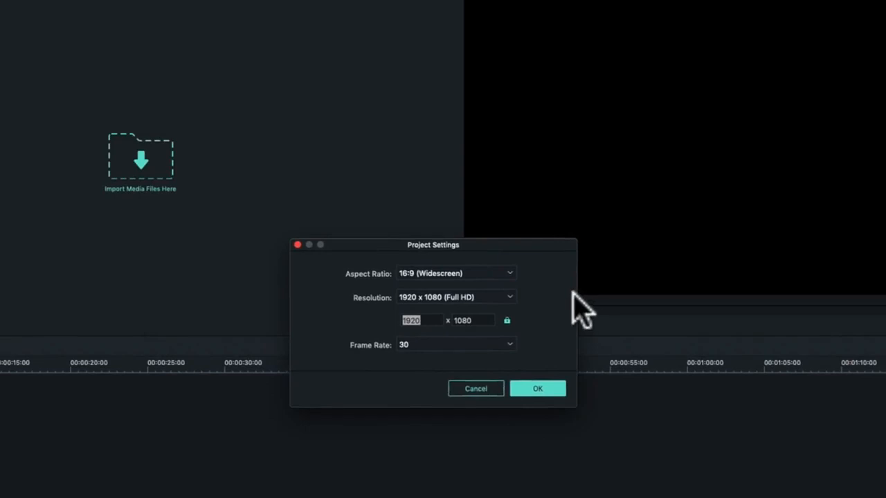
click(506, 273)
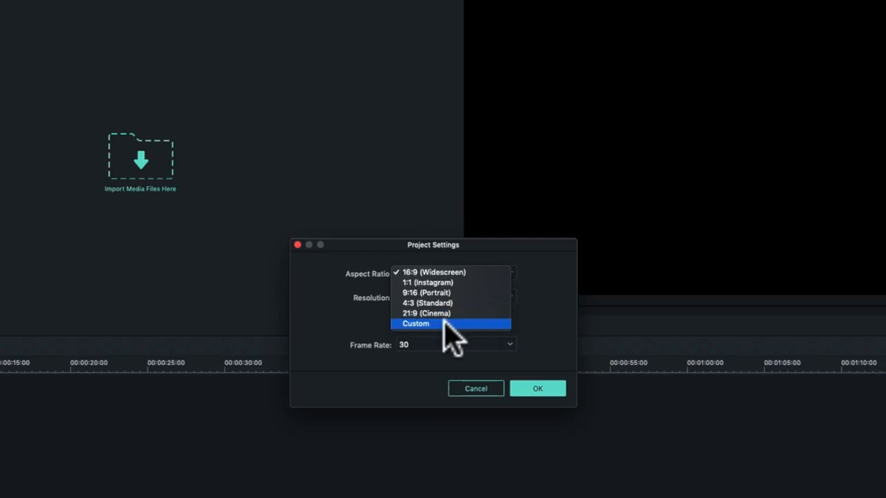
click(443, 323)
click(498, 273)
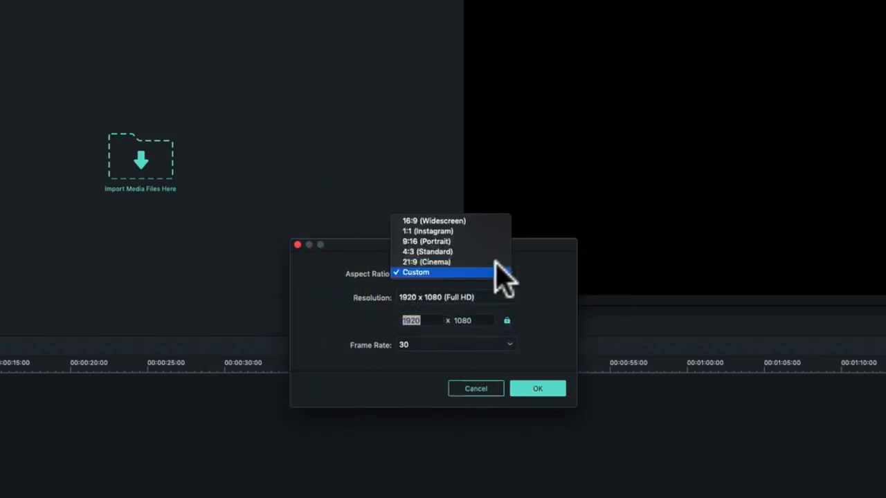
click(473, 221)
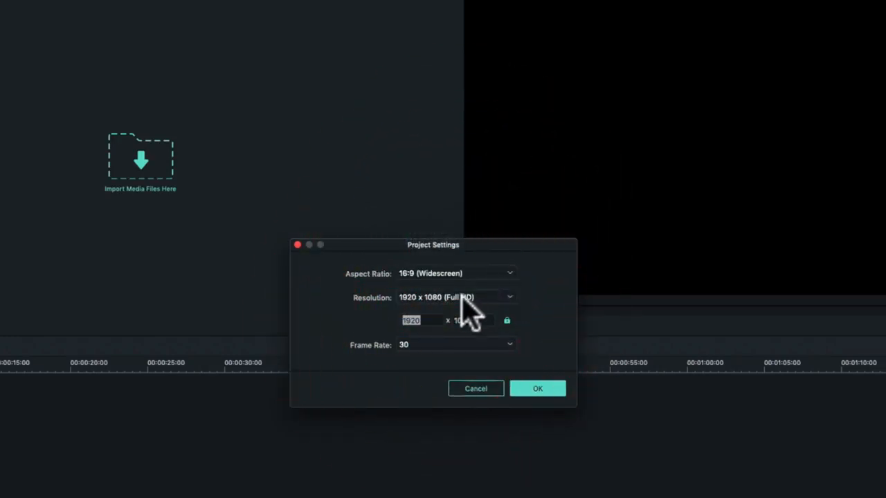
Set the project resolution to 3840 x 2160 (4K UHD) and the frame rate to 25, and apply the settings
click(504, 297)
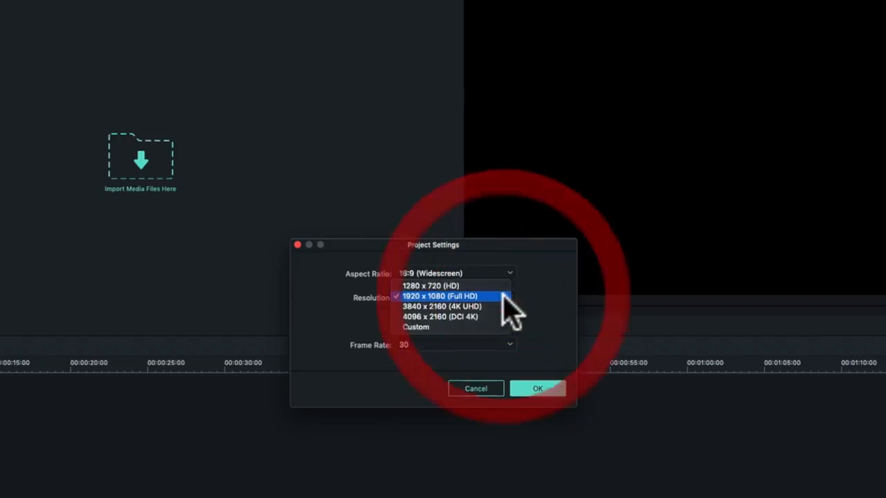
click(463, 328)
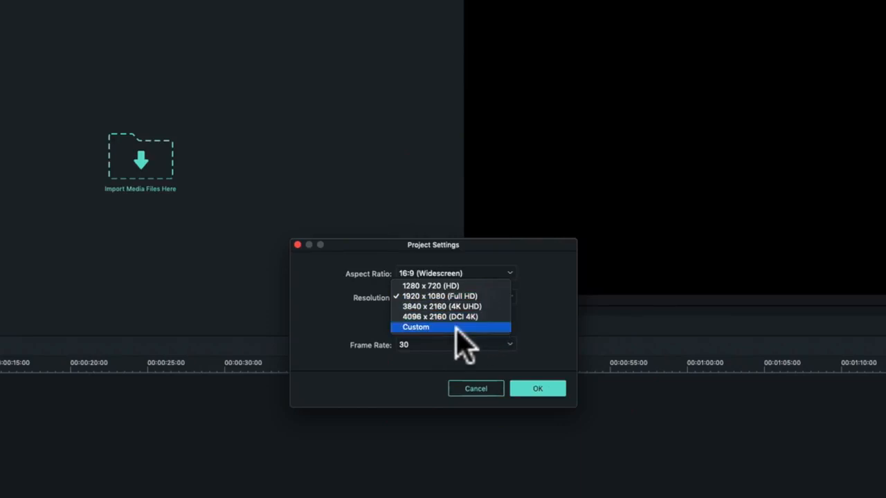
click(524, 315)
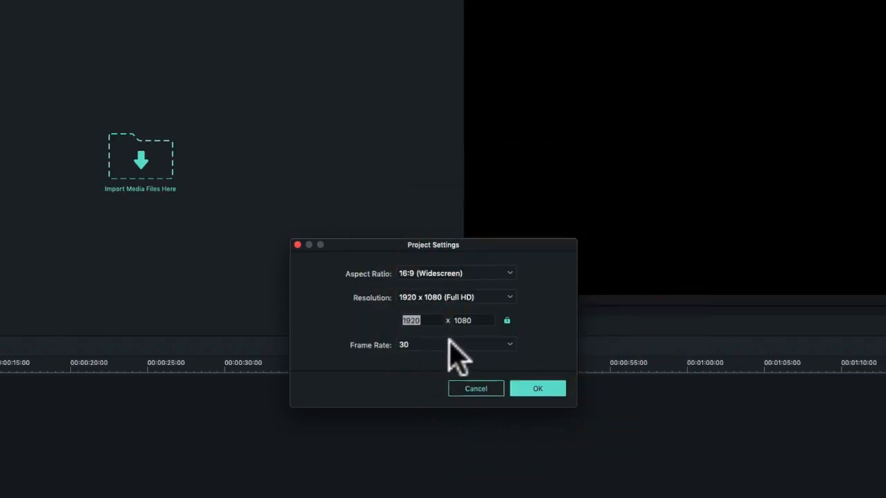
click(532, 295)
click(488, 297)
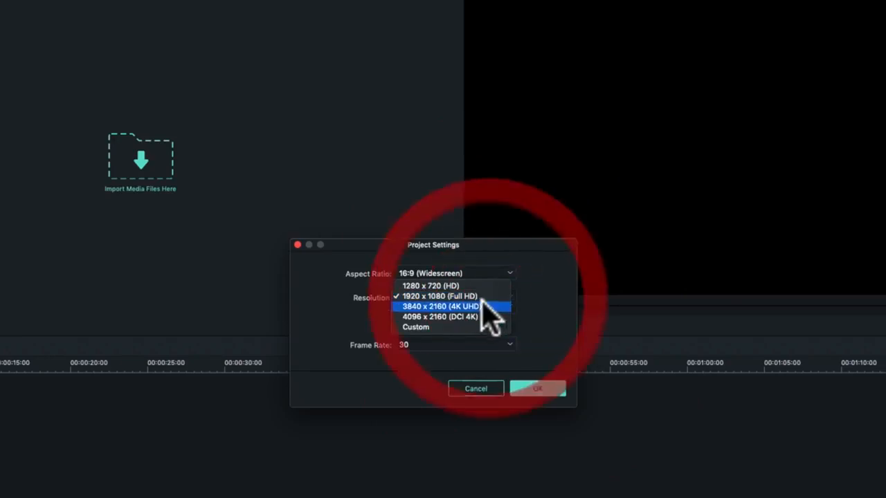
click(484, 307)
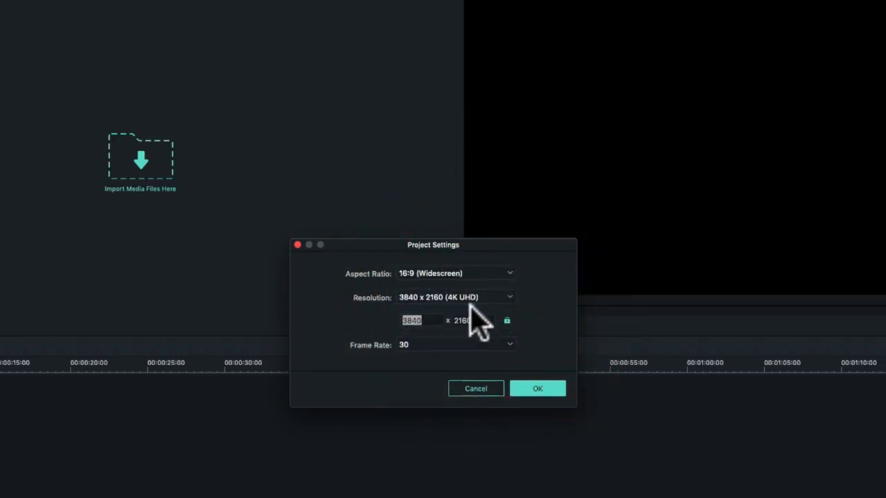
click(448, 345)
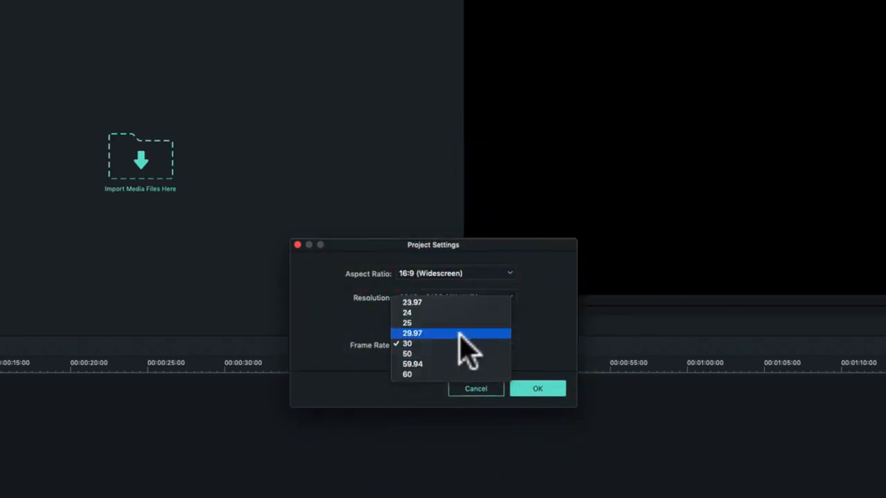
click(474, 323)
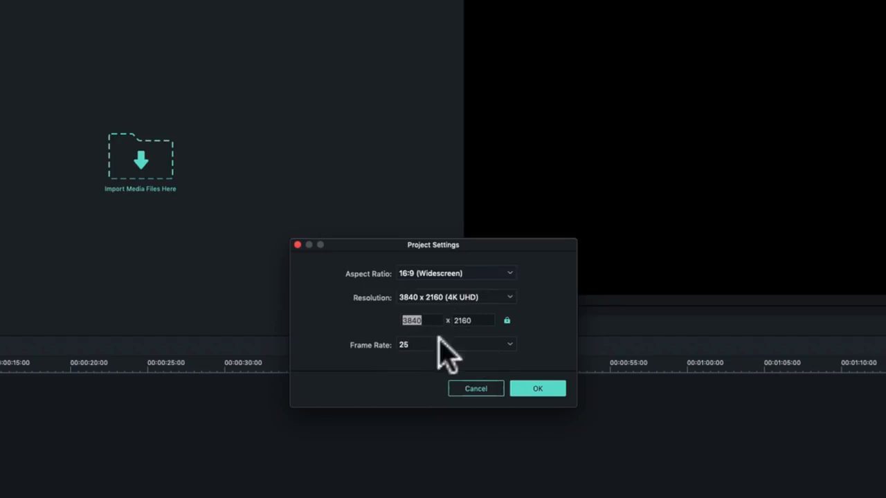
click(537, 388)
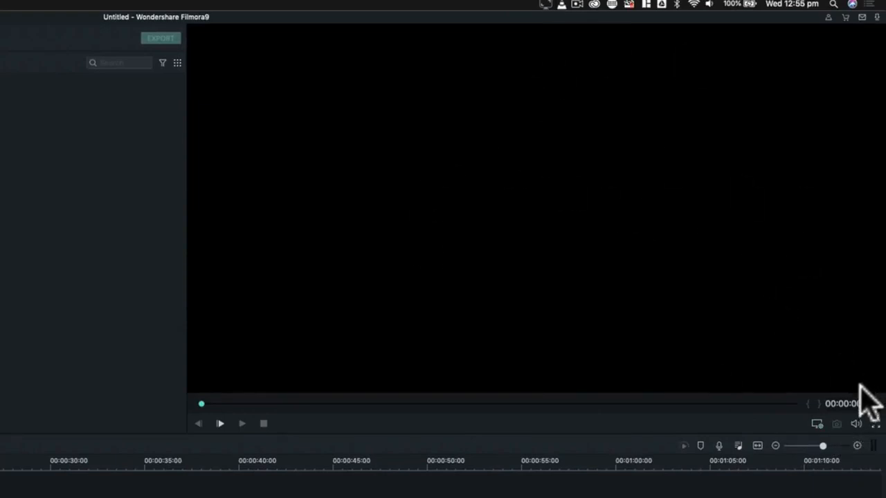
Show the preview's volume control, and view the preview in full screen before returning to the editing layout
click(856, 424)
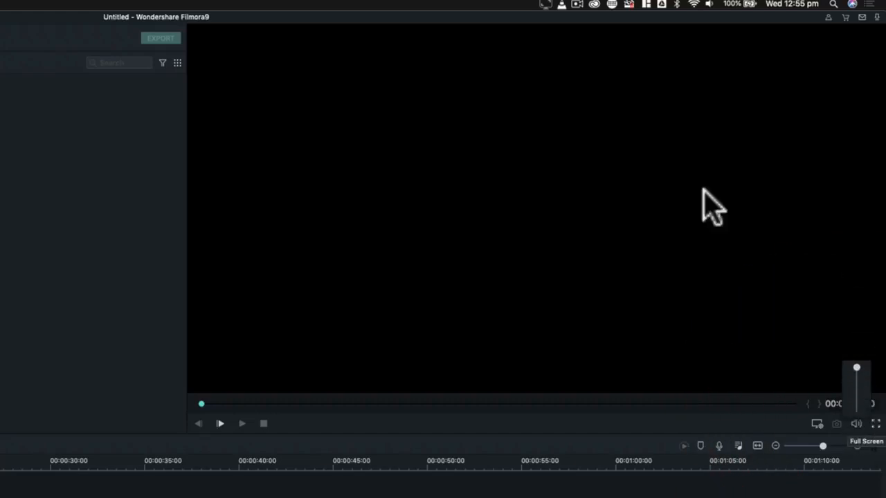
click(878, 261)
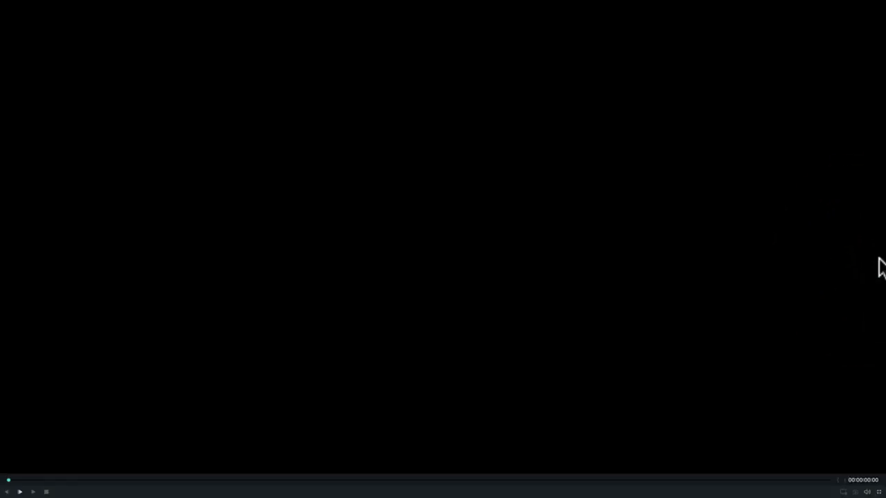
click(879, 493)
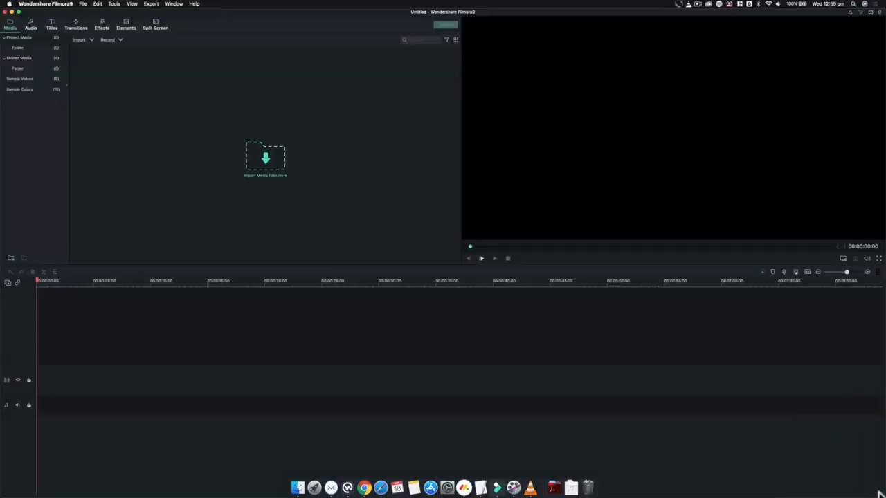
Show the audio level meter beside the timeline and zoom the timeline out to cover a longer time span
click(875, 272)
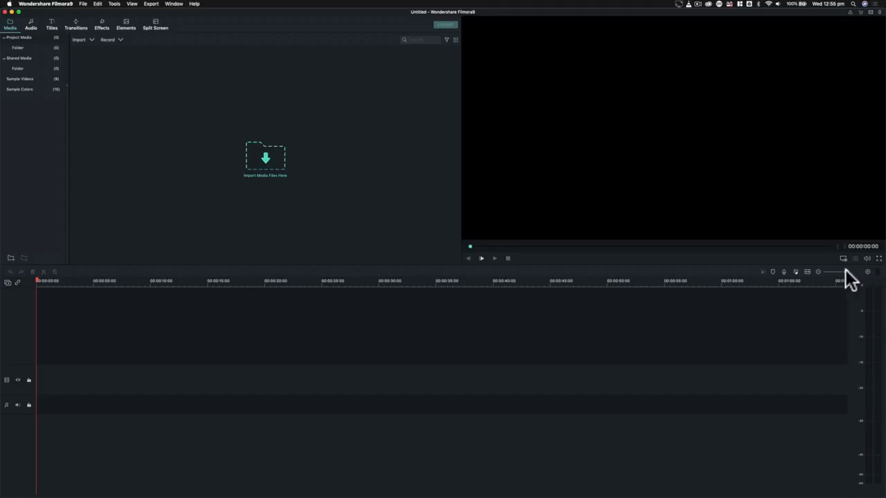
drag(846, 269, 842, 273)
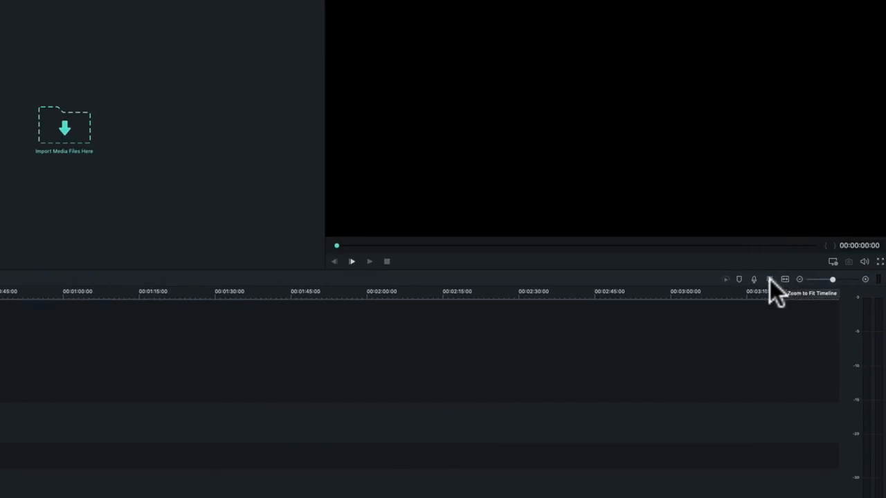
Open the Audio Mixer to examine its track and master level controls, and close it without changes
click(771, 280)
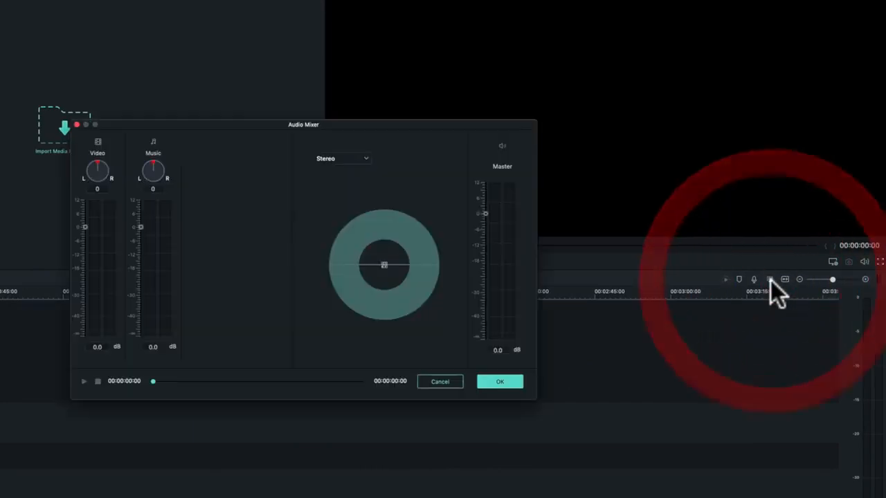
click(77, 124)
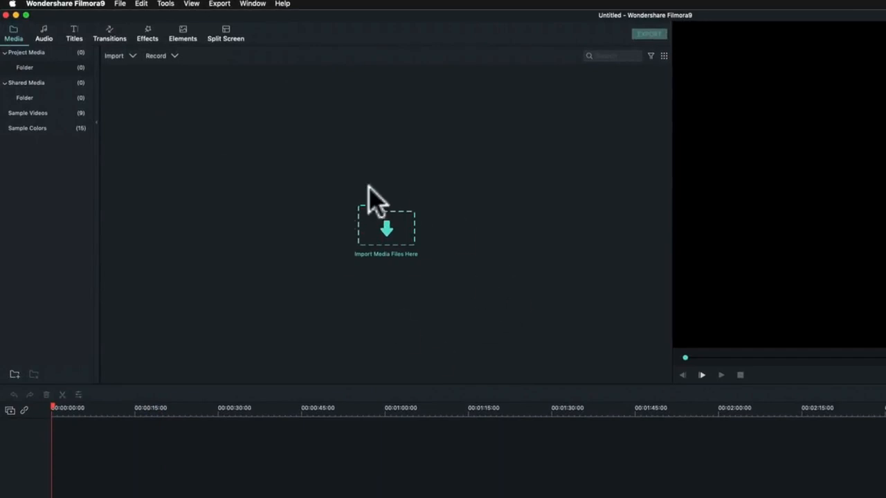
Import the whole Video Files folder from Documents into the project media
click(383, 225)
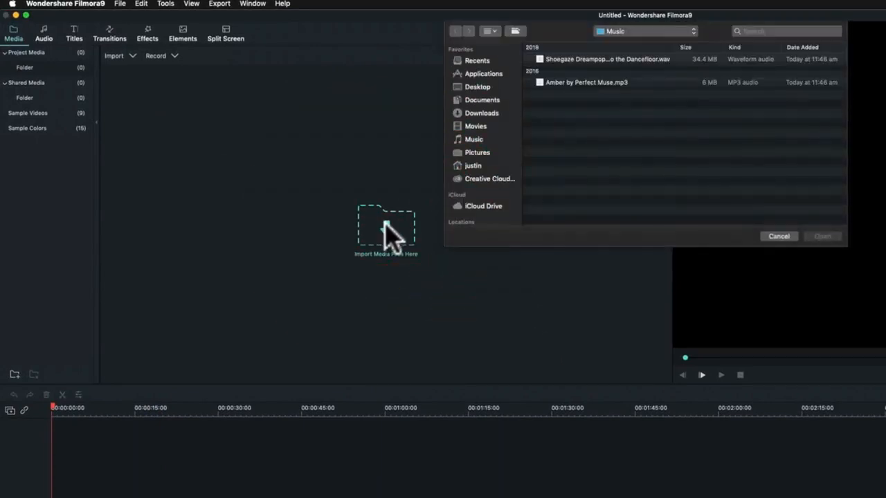
click(788, 236)
click(120, 5)
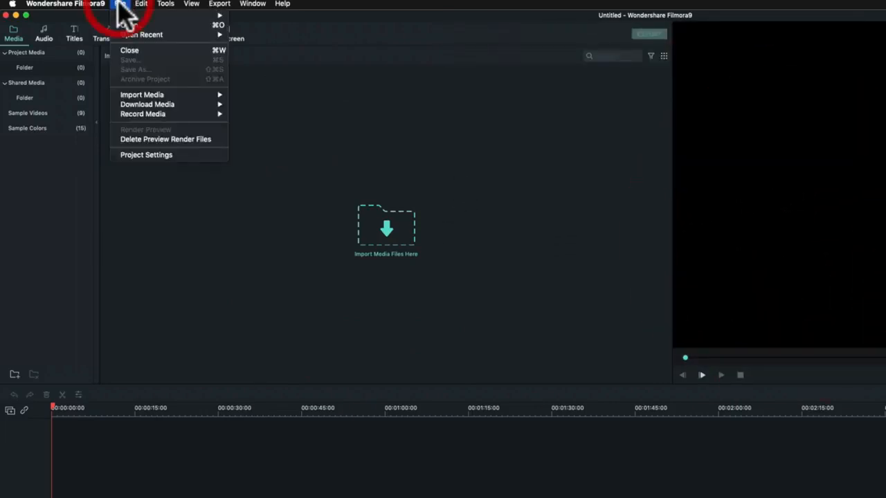
mouse_move(171, 96)
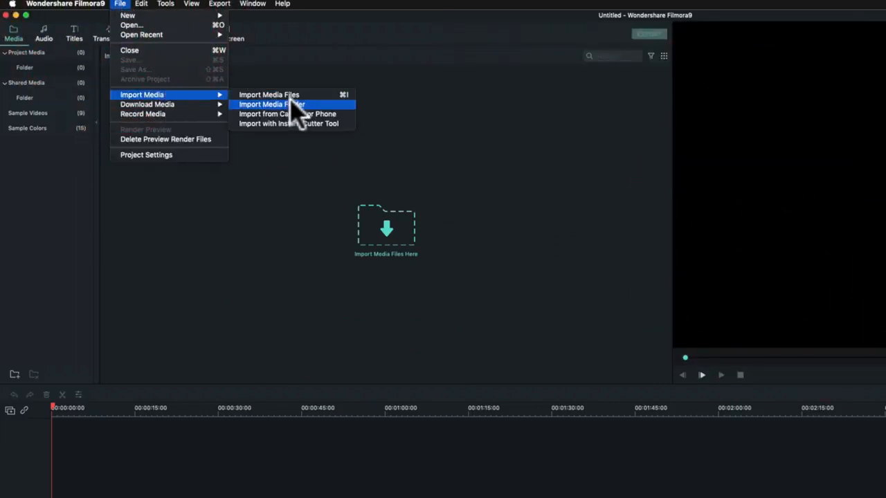
click(313, 111)
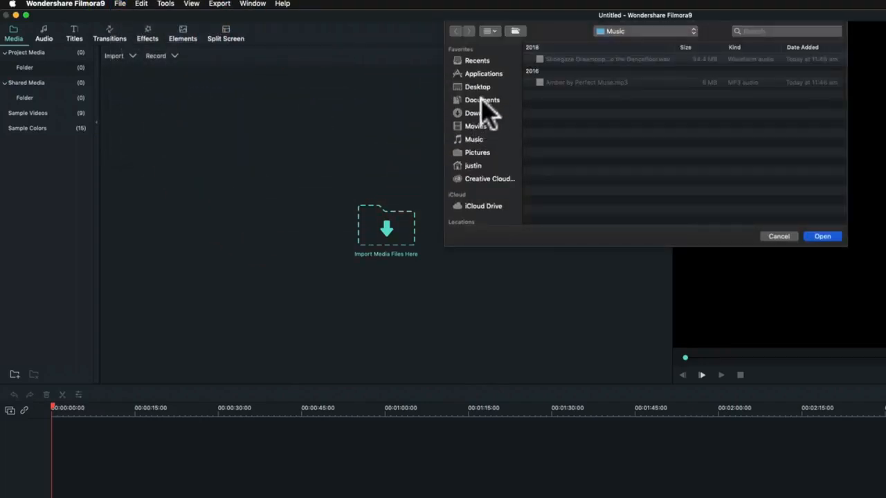
click(482, 102)
click(558, 61)
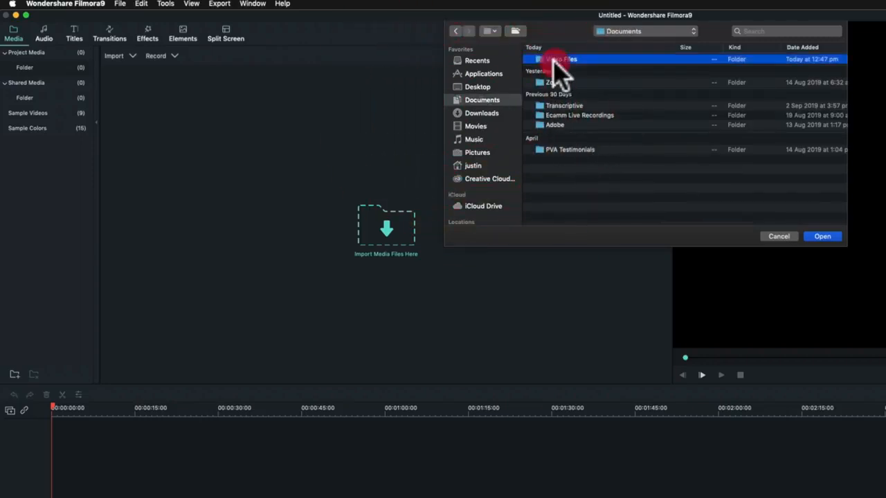
click(821, 238)
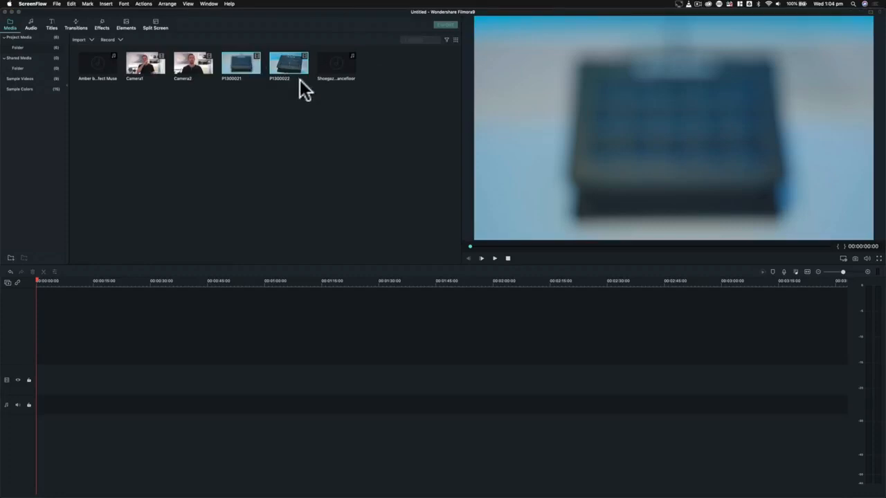
click(222, 229)
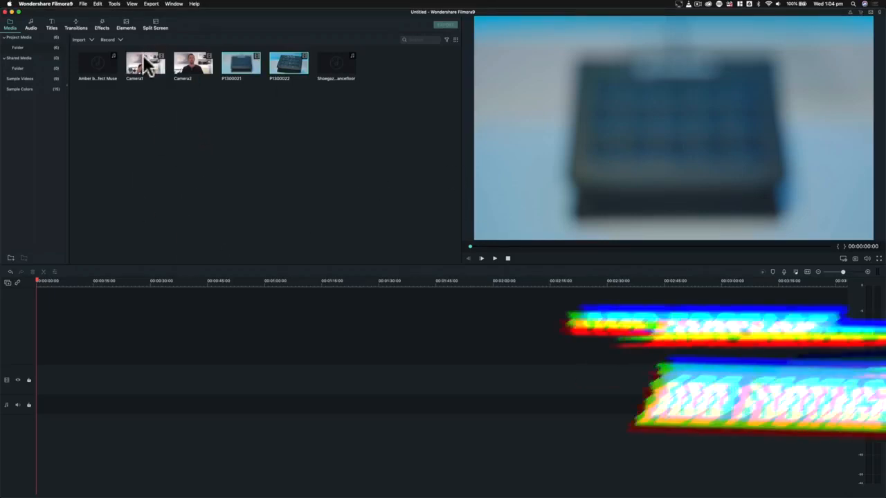
Add the Camera1 clip at the start of the video track and split it at 00:00:16:18
drag(143, 56, 36, 381)
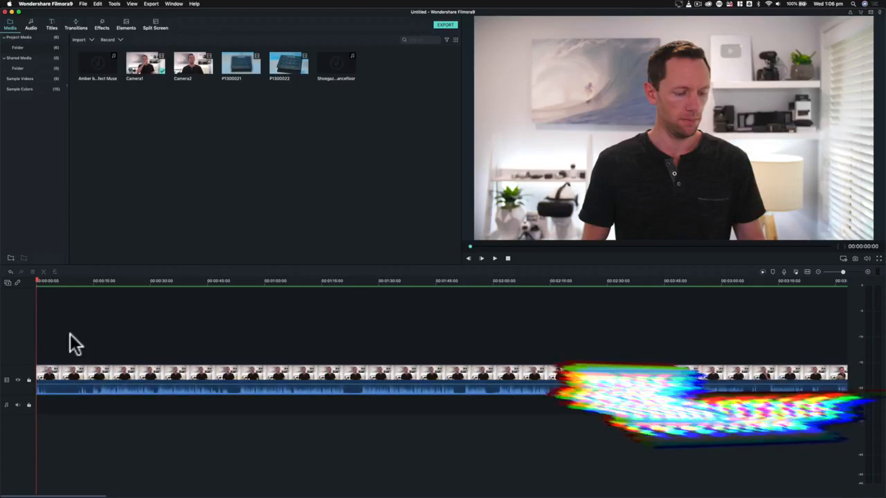
drag(37, 279, 99, 278)
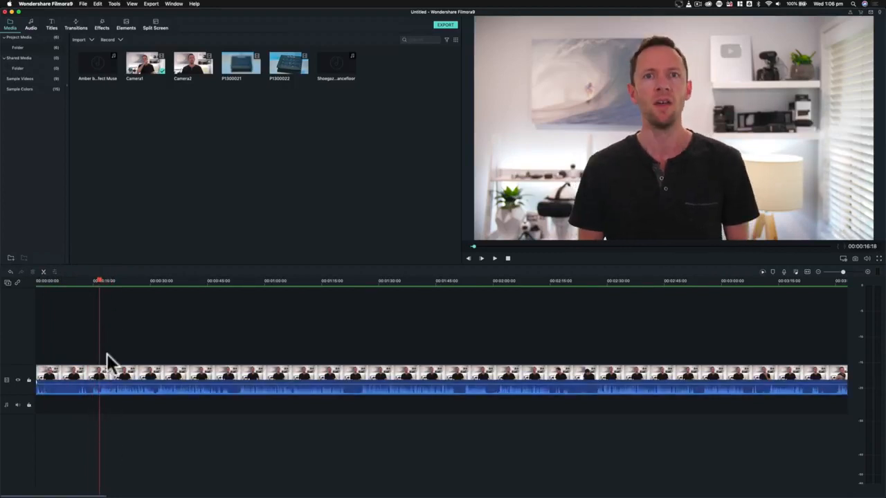
click(43, 272)
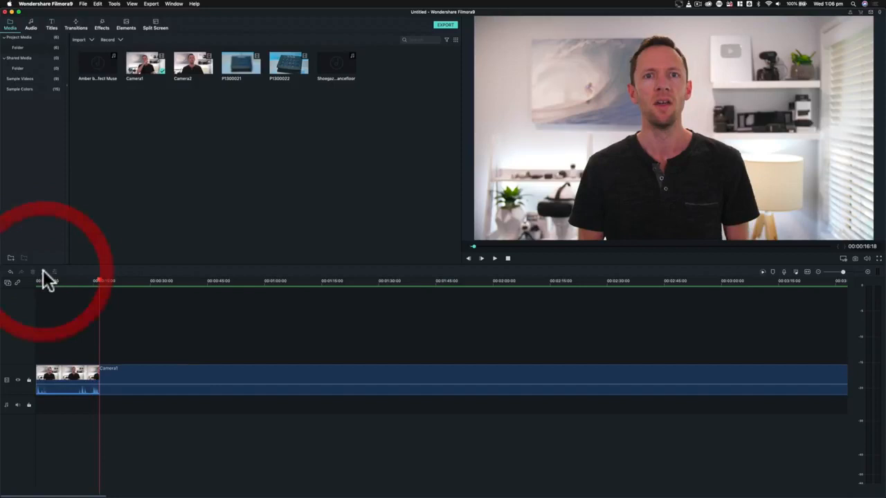
Delete the first part of Camera1, before the cut
click(84, 379)
click(114, 381)
click(85, 380)
click(114, 381)
click(83, 378)
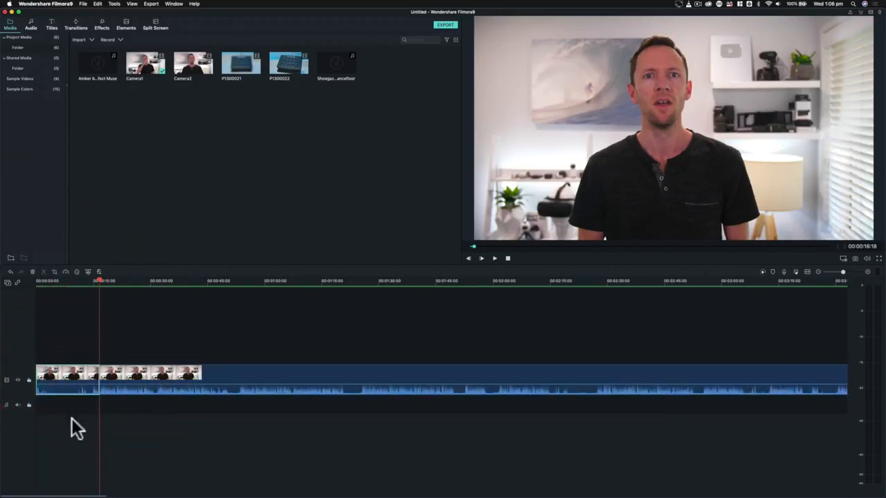
key(Delete)
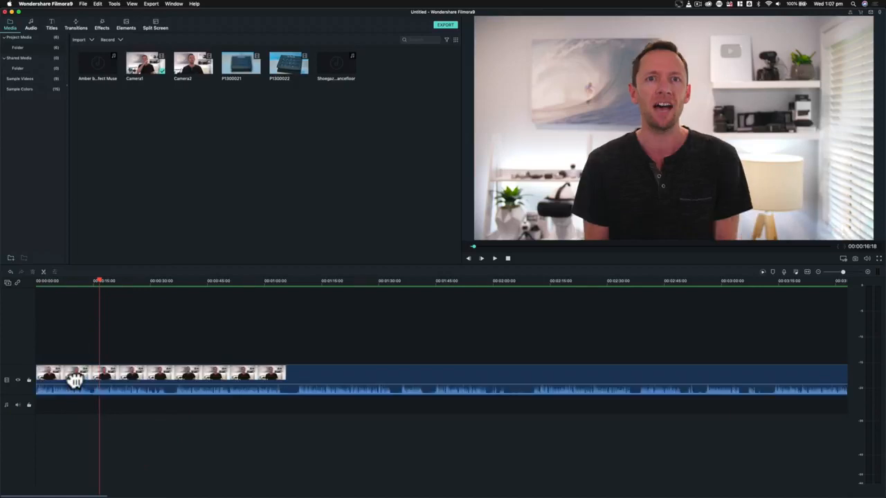
Trim the end of the Camera1 clip back to about 00:09:00:00
drag(85, 280, 61, 281)
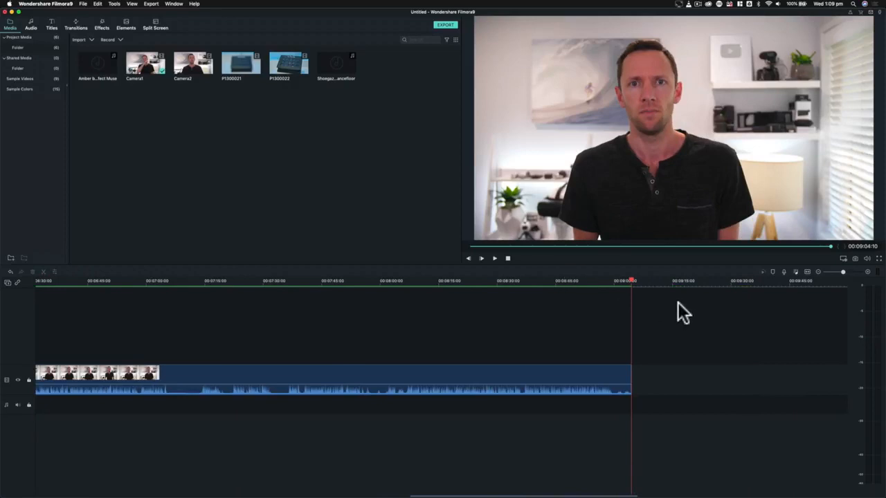
drag(599, 280, 570, 279)
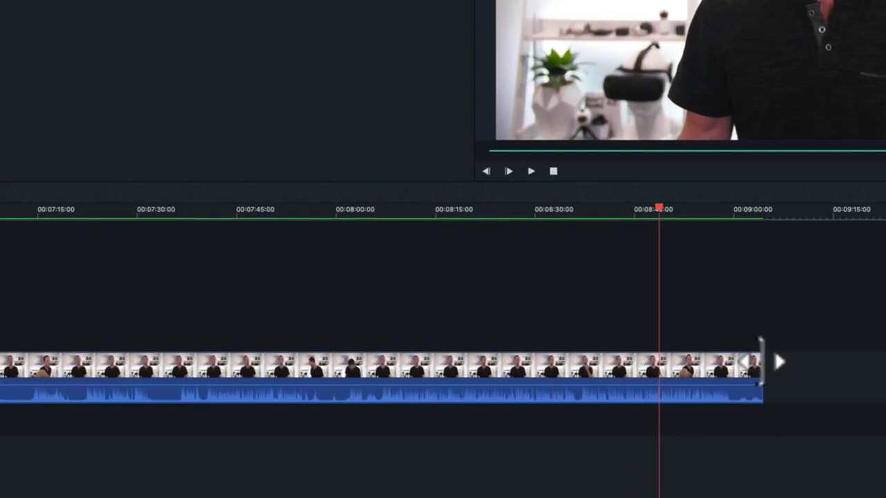
click(762, 362)
drag(760, 366, 732, 370)
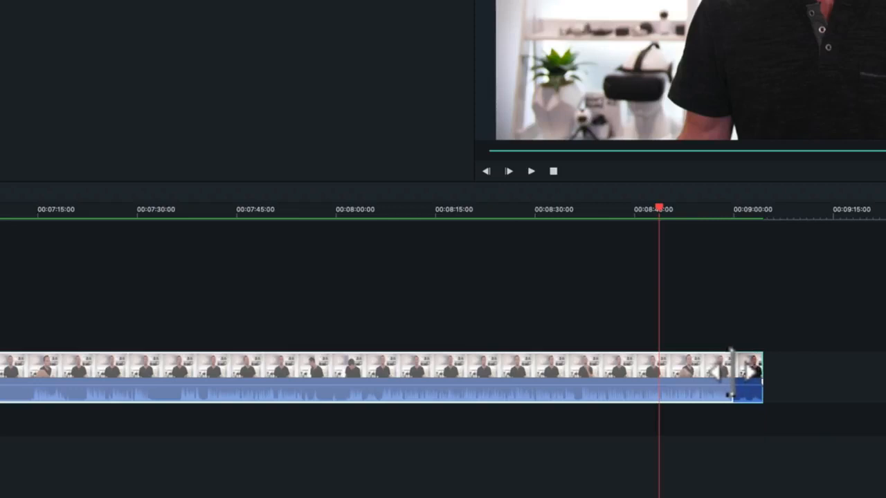
drag(731, 370, 732, 371)
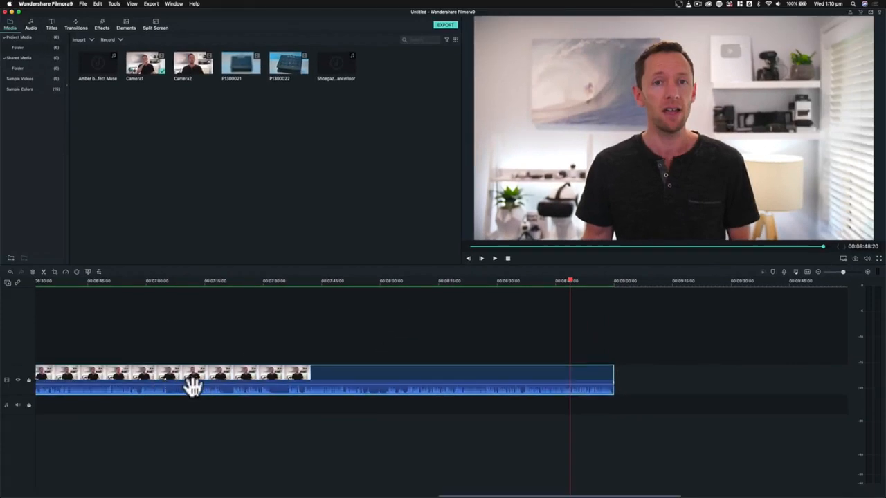
Split Camera1 at 00:07:05:12 and trim about 8 seconds off the start of the second part
click(164, 281)
drag(165, 285, 171, 286)
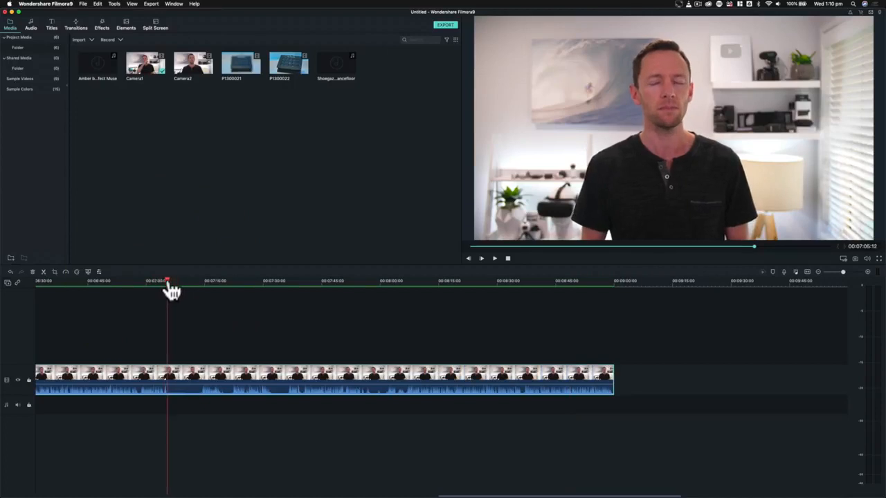
click(42, 273)
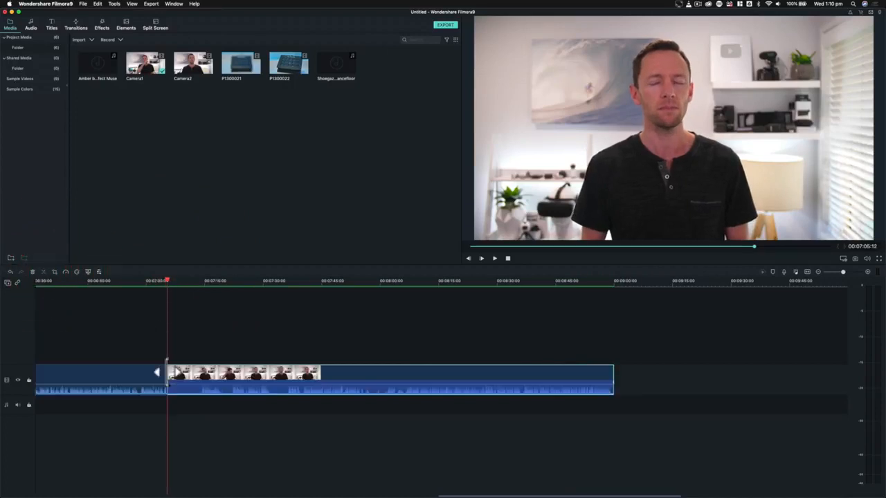
drag(172, 362, 200, 361)
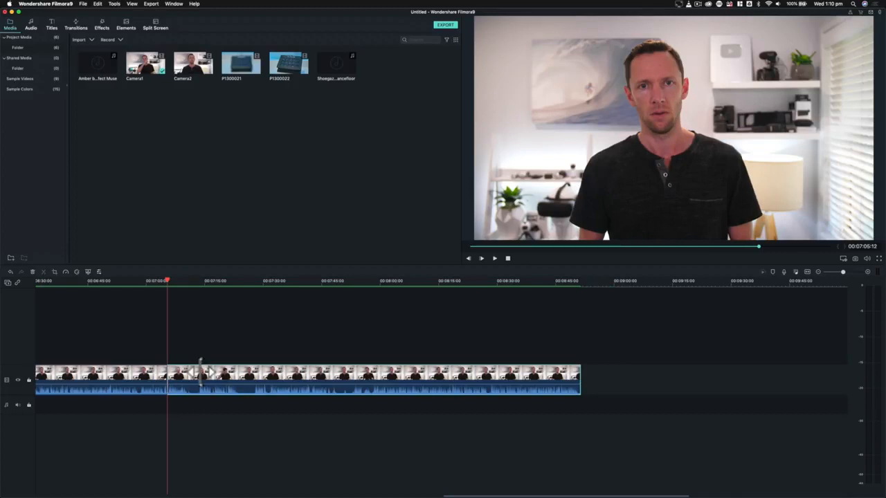
click(182, 388)
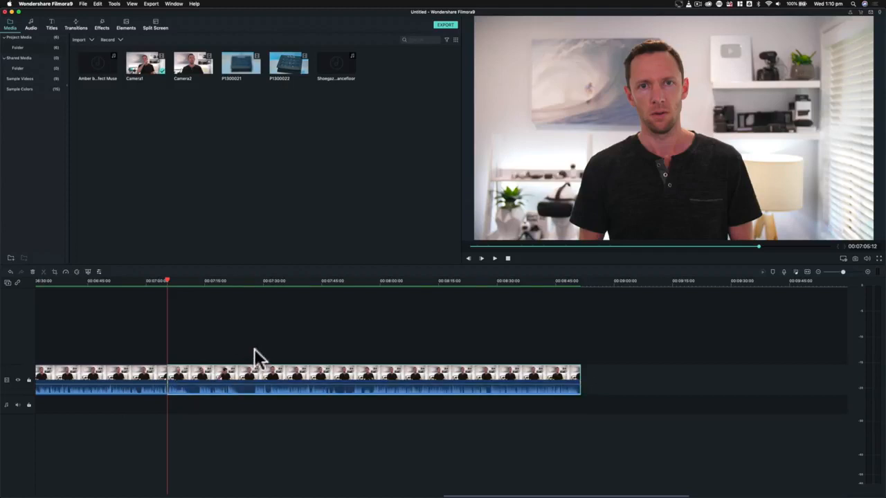
scroll(253, 344, left, 5)
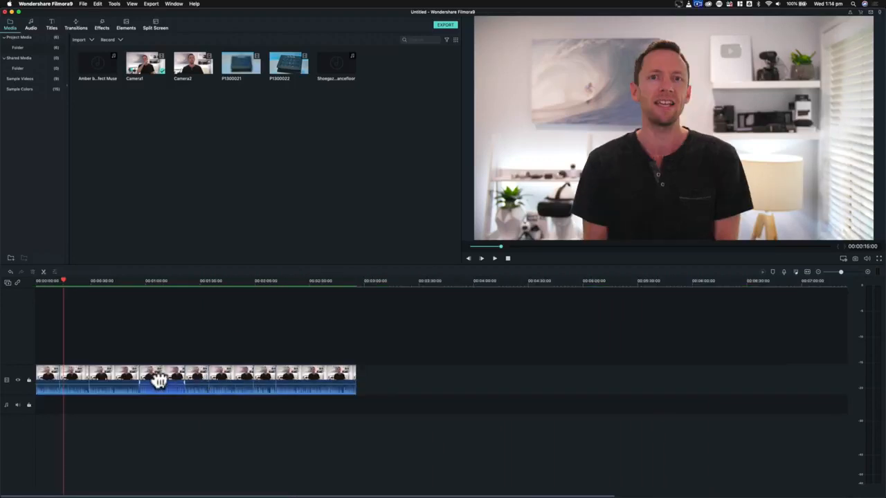
Move the short Camera1 segment near 00:02:00 to the end of the edit and delete the gap left behind
click(264, 371)
drag(264, 371, 318, 375)
click(339, 369)
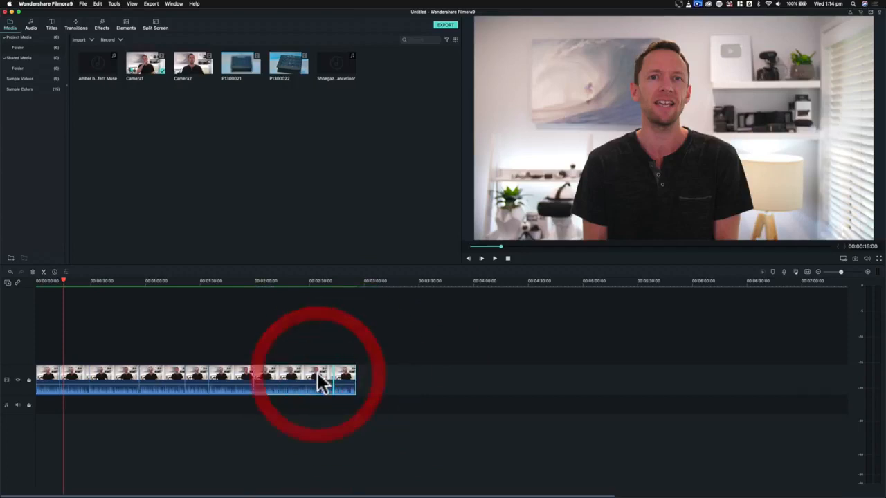
key(ctrl+z)
click(266, 378)
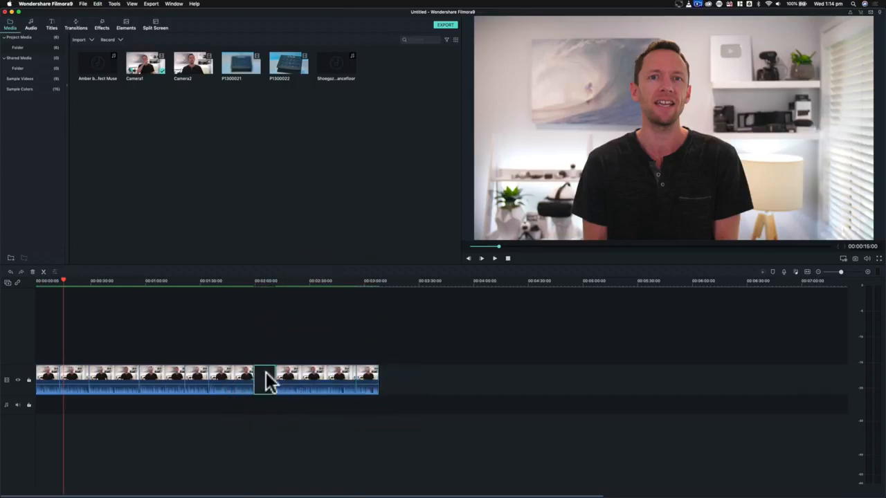
key(Delete)
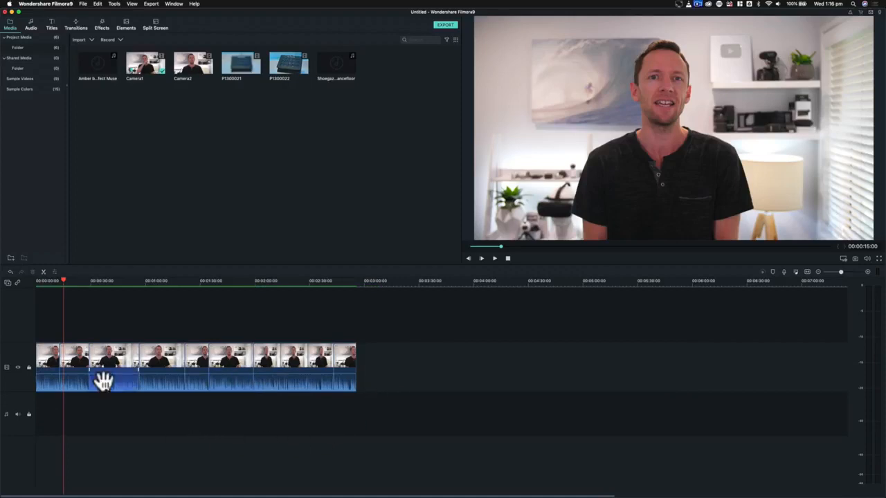
click(318, 385)
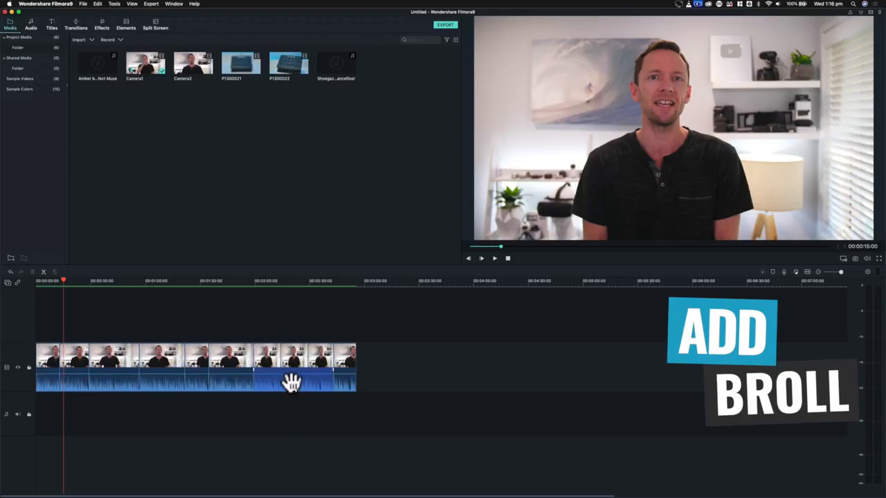
Add the P1300021 B-roll clip on a new video track above Camera1, starting at about 00:00:17
click(230, 63)
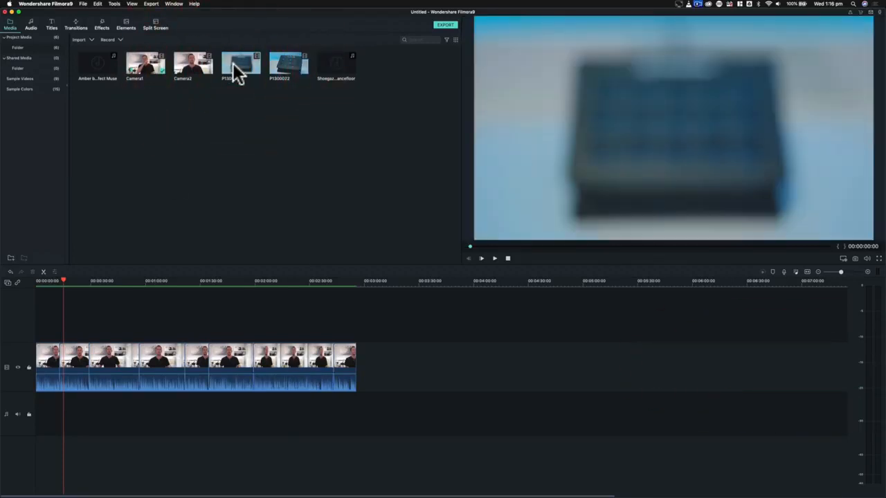
drag(209, 131, 68, 309)
scroll(67, 281, up, 5)
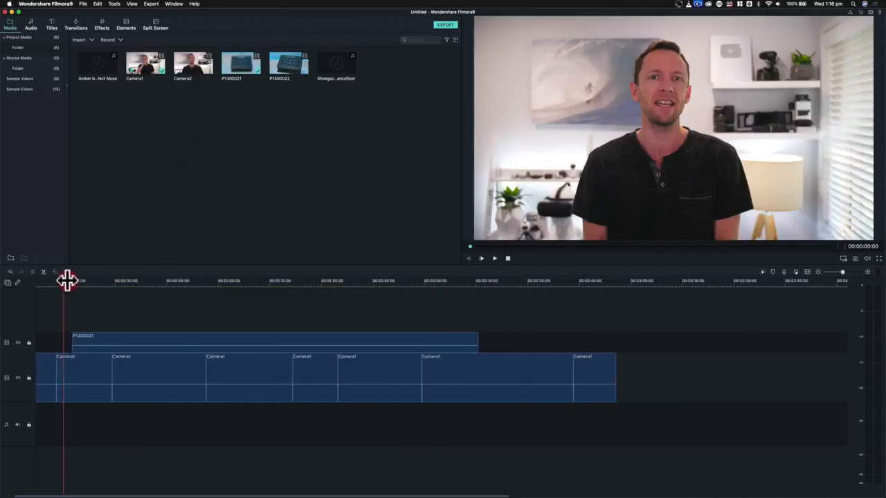
Detach the audio from the P1300021 clip and delete the detached audio
click(67, 281)
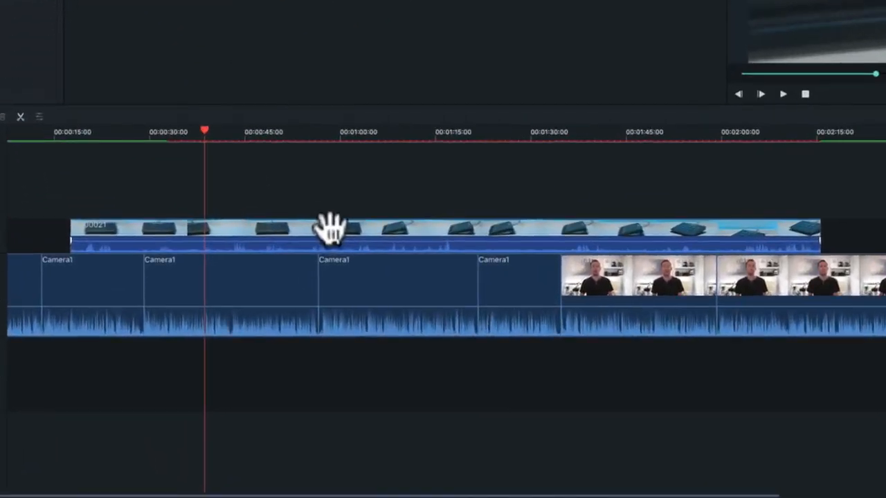
right_click(228, 339)
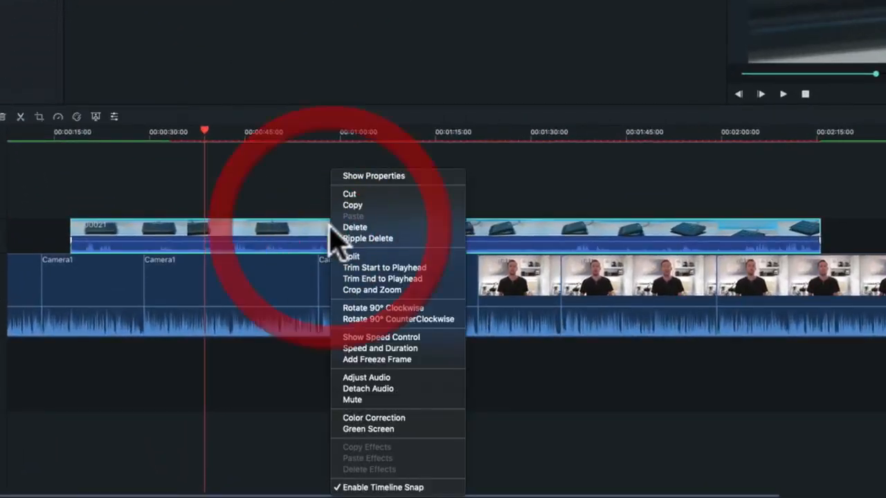
click(379, 389)
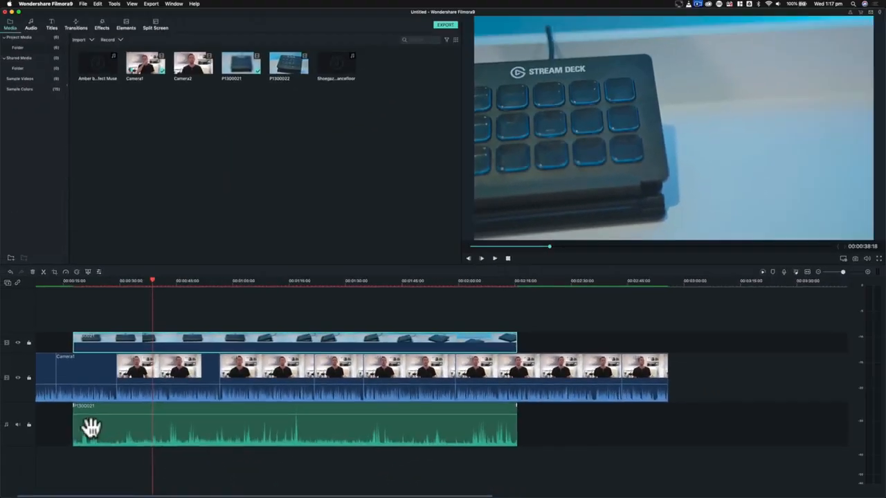
click(199, 436)
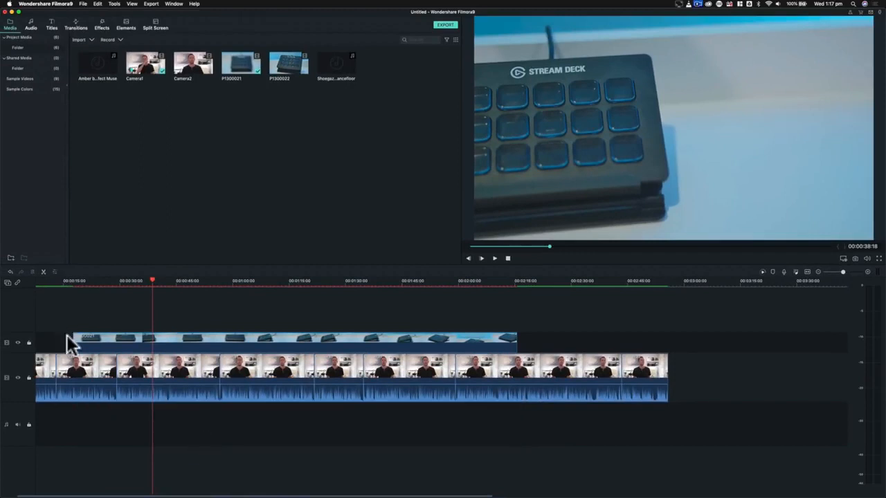
Split P1300021 at 00:00:42:10 and delete the part before the cut
drag(154, 284, 166, 269)
click(168, 336)
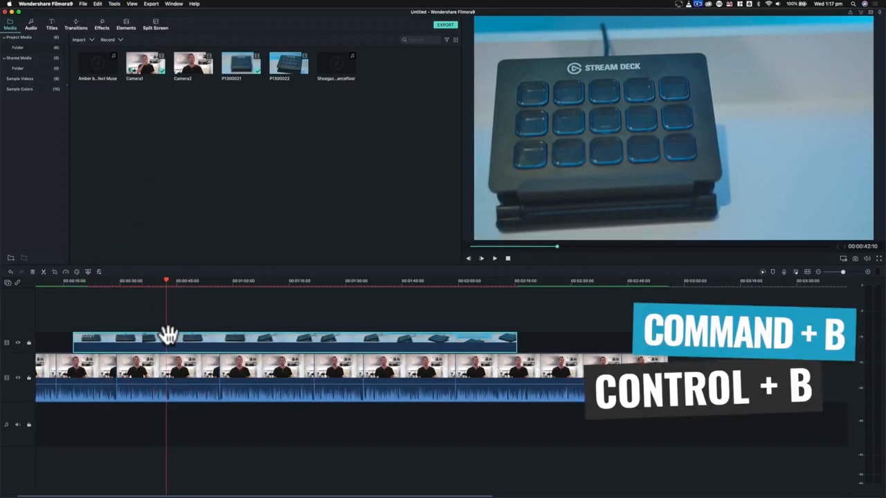
key(super+b)
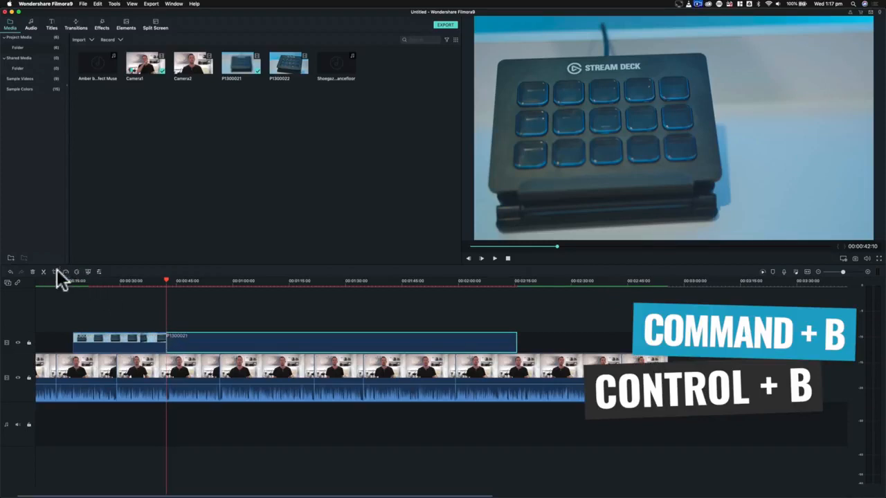
click(118, 341)
key(Delete)
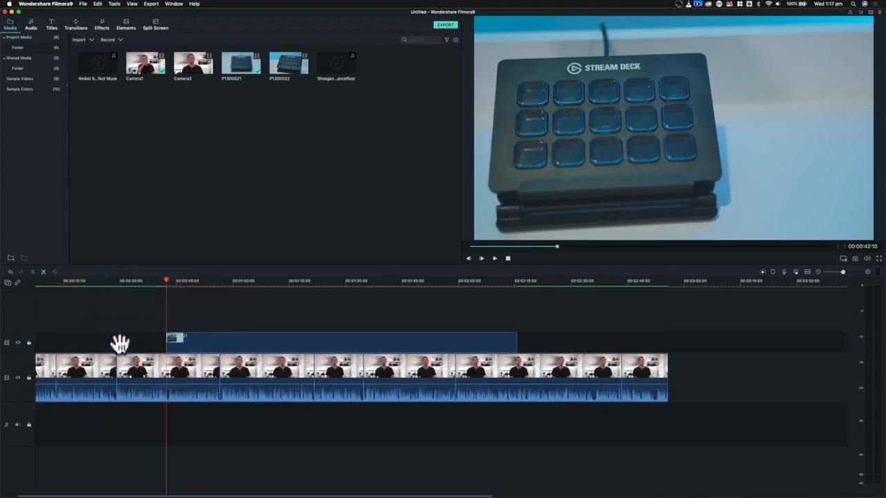
Split P1300021 at 00:00:52:13 and move the first part earlier, to start at about 00:00:26
drag(166, 278, 204, 275)
click(213, 339)
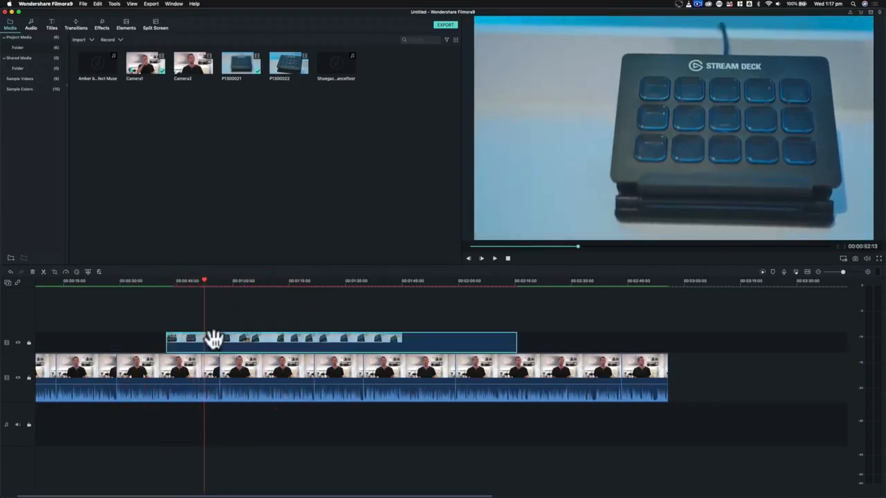
drag(184, 339, 125, 341)
Split the remaining P1300021 clip at about 00:01:14 and at 00:01:20:08, and delete the part before the first of these cuts
drag(204, 281, 311, 283)
click(291, 343)
key(super+b)
key(super+b)
click(244, 341)
key(Delete)
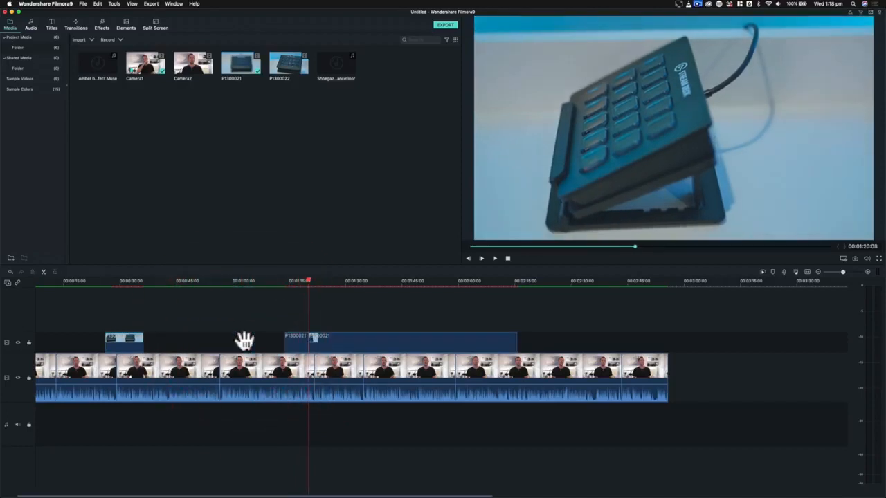
Move the short P1300021 segment directly after the first B-roll piece, reverse its playback and preview both pieces
drag(294, 344, 153, 338)
drag(128, 279, 164, 283)
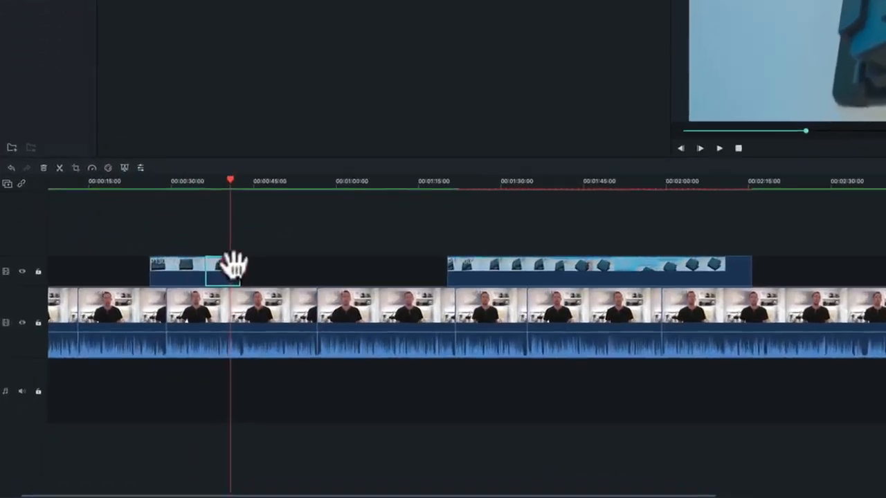
click(162, 337)
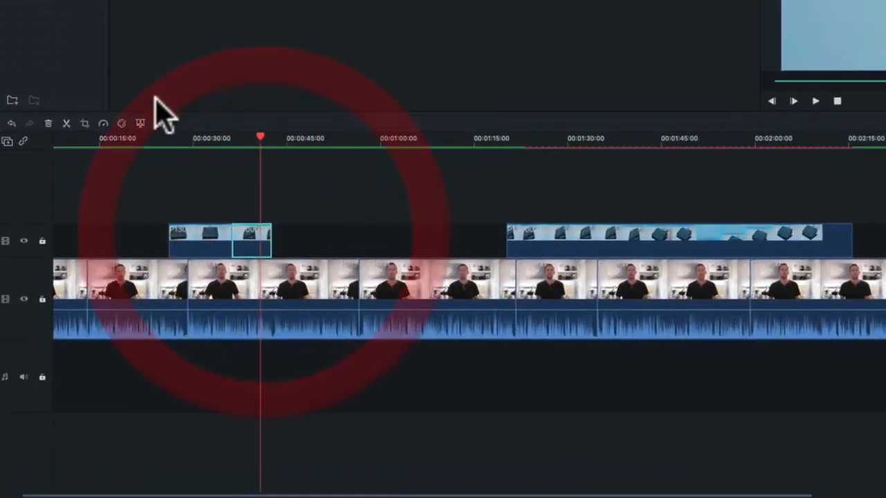
click(104, 122)
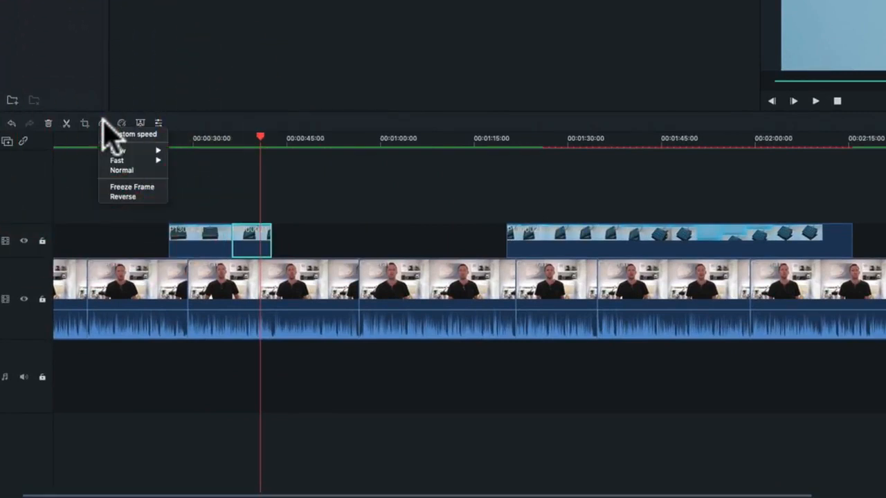
click(138, 196)
drag(260, 136, 195, 131)
drag(121, 277, 160, 274)
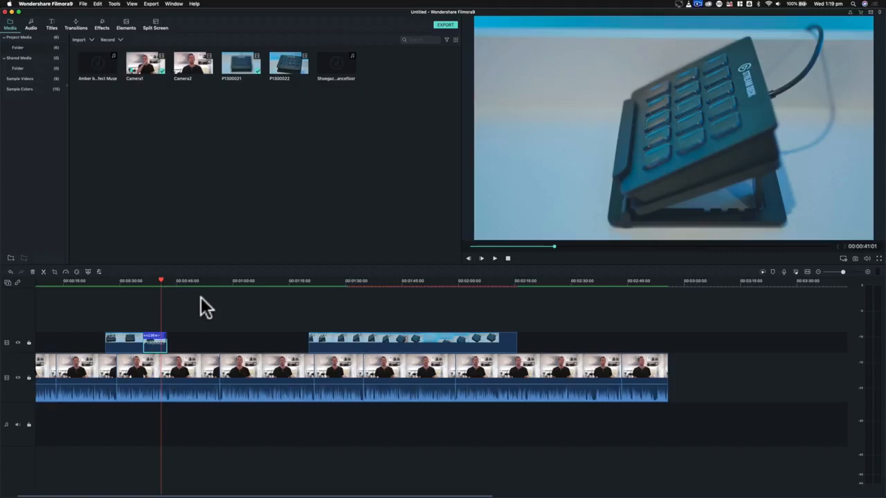
Delete the long leftover P1300021 clip after 00:01:20
click(308, 281)
click(439, 342)
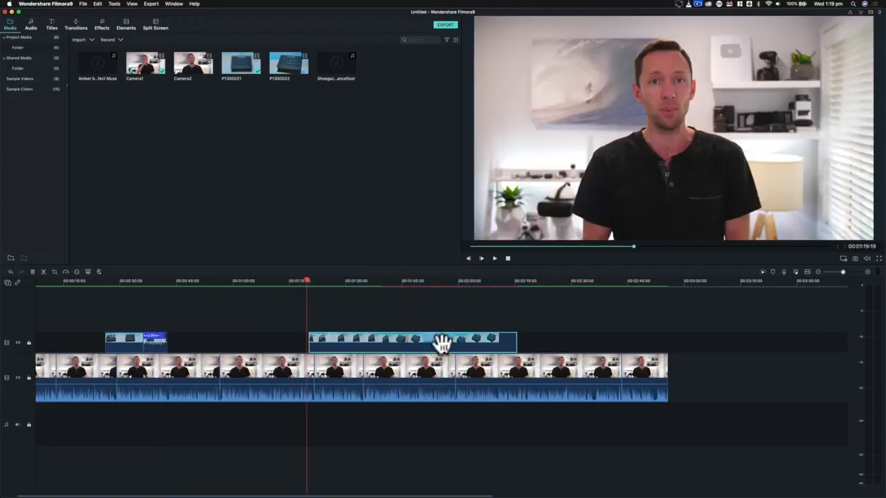
key(Delete)
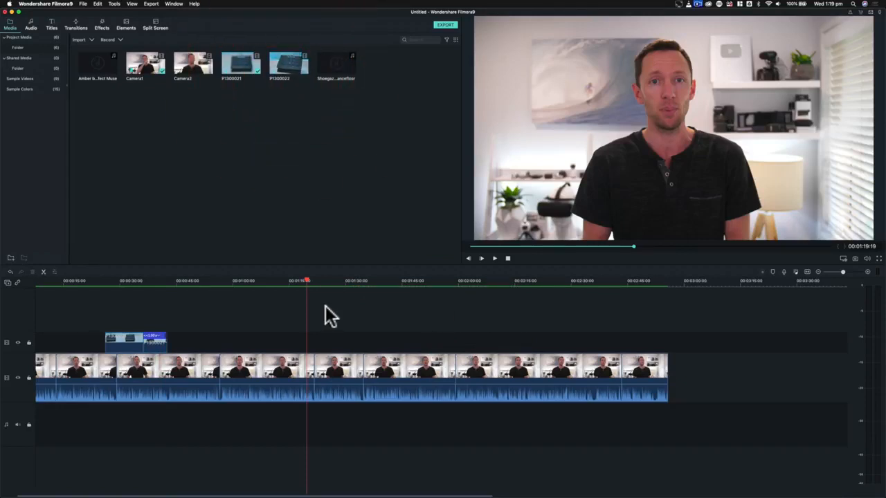
Mark P1300022 from 00:00:06:00 to 00:00:15:17 and place that section on the B-roll track at about 00:01:19
double_click(288, 62)
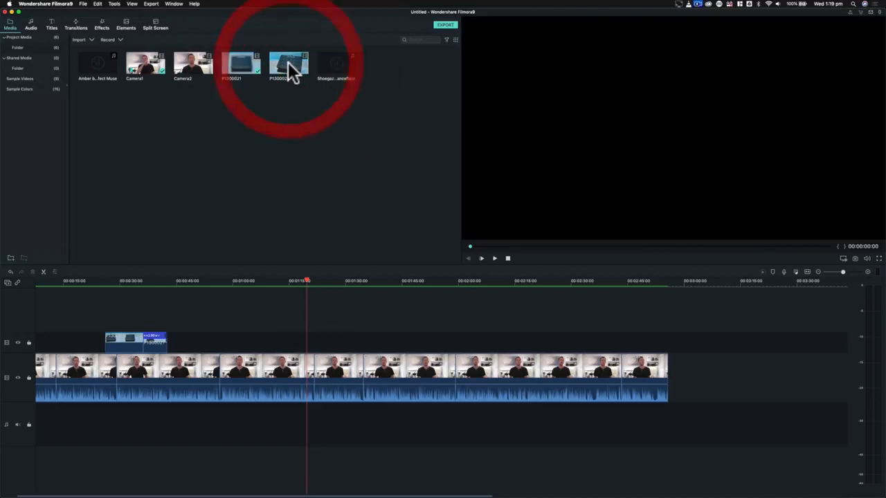
drag(471, 247, 499, 247)
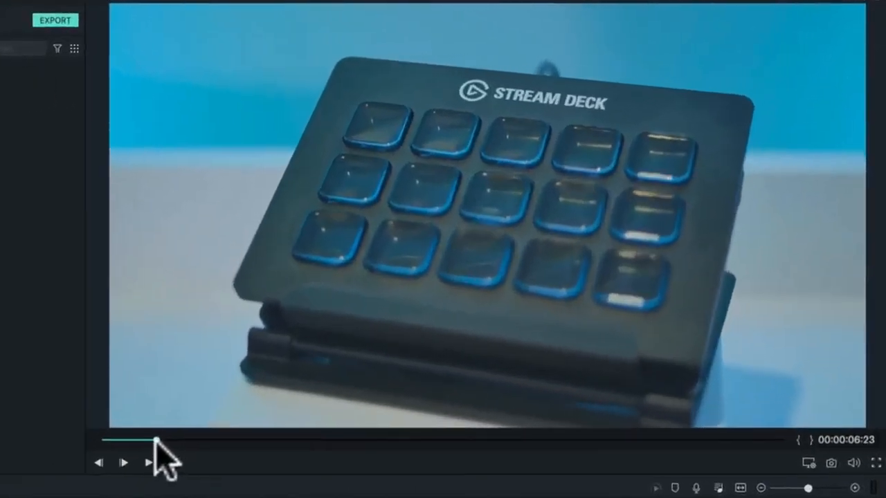
drag(156, 443, 145, 442)
click(134, 469)
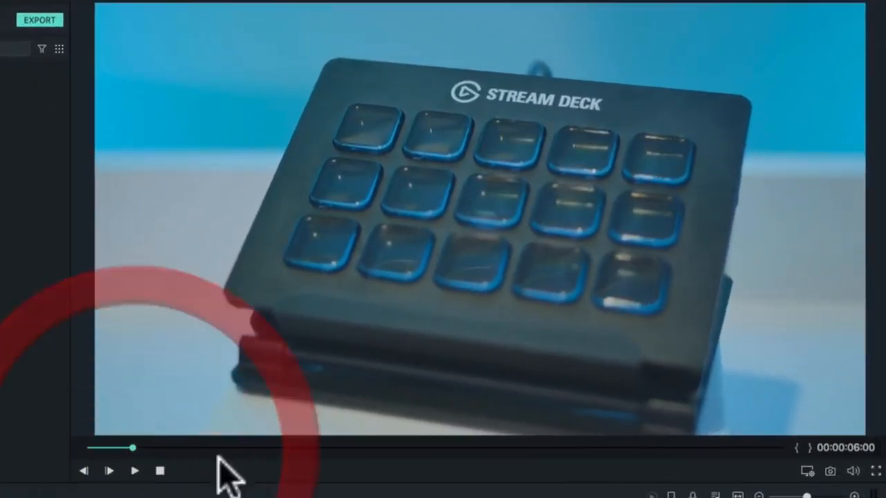
click(786, 449)
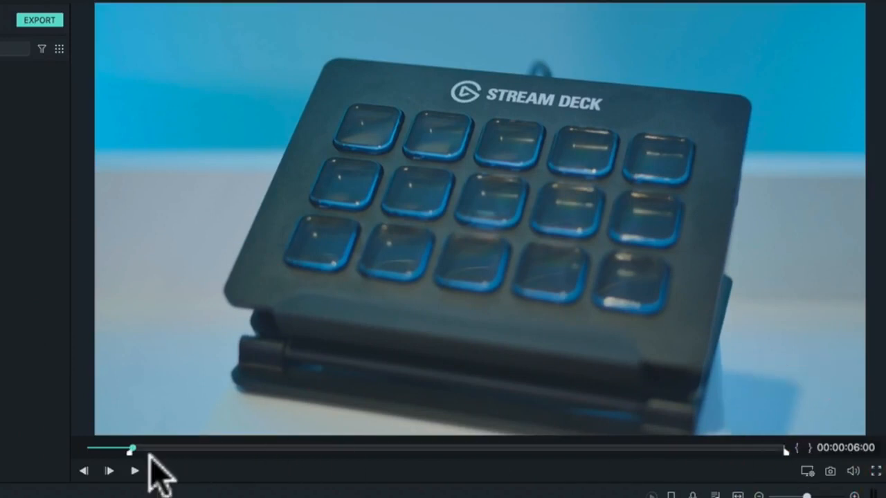
click(136, 446)
drag(136, 447, 206, 450)
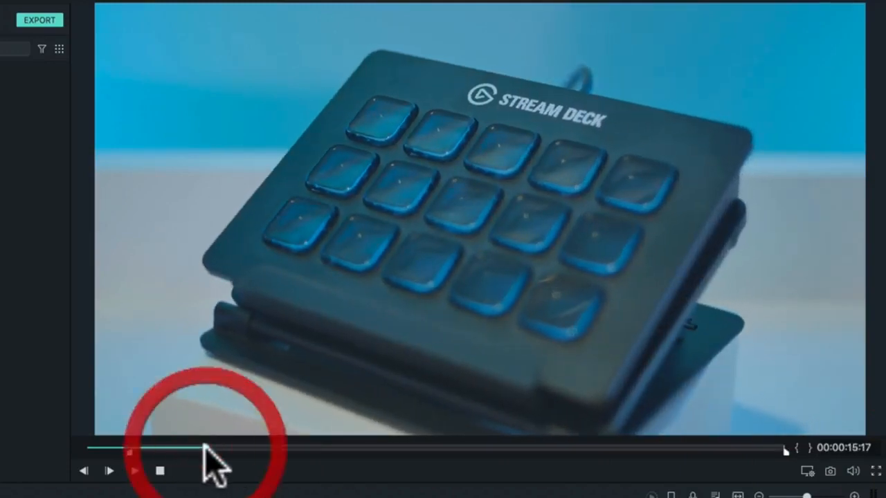
click(810, 448)
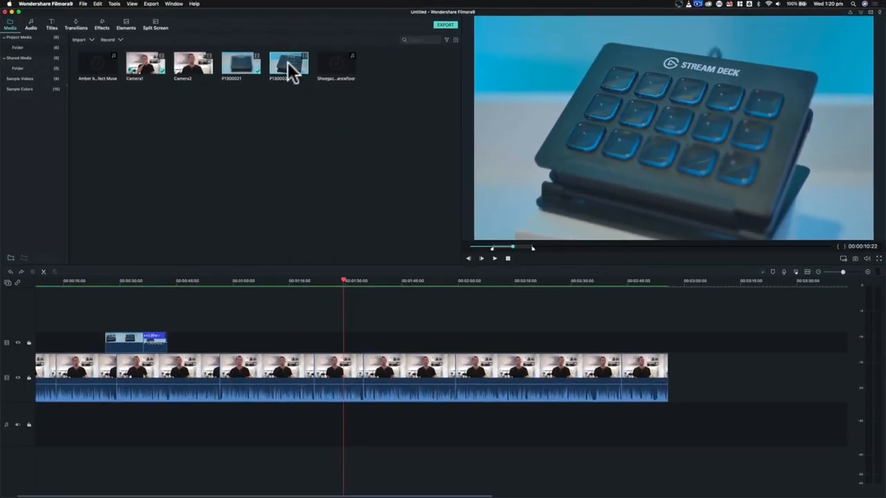
drag(287, 62, 302, 332)
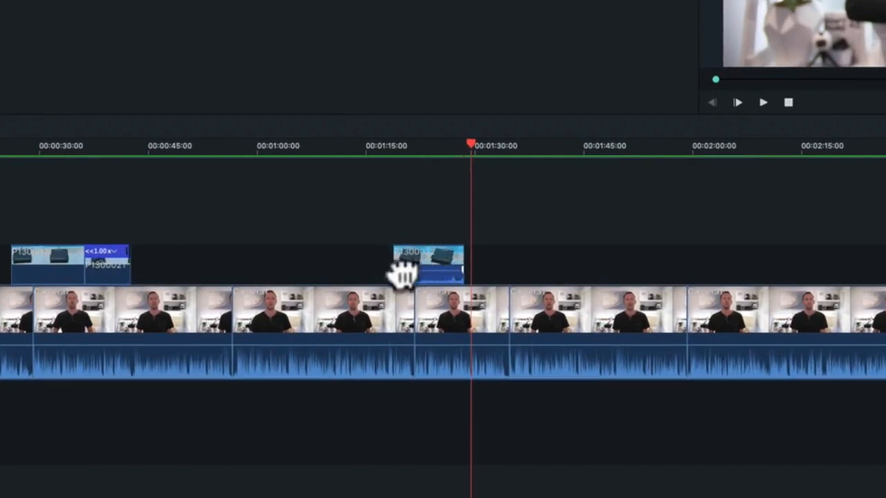
Trim a little off the ends of the Camera1 clip under the end of the P1300022 B-roll and of the next Camera1 clip
drag(422, 273, 419, 326)
click(566, 211)
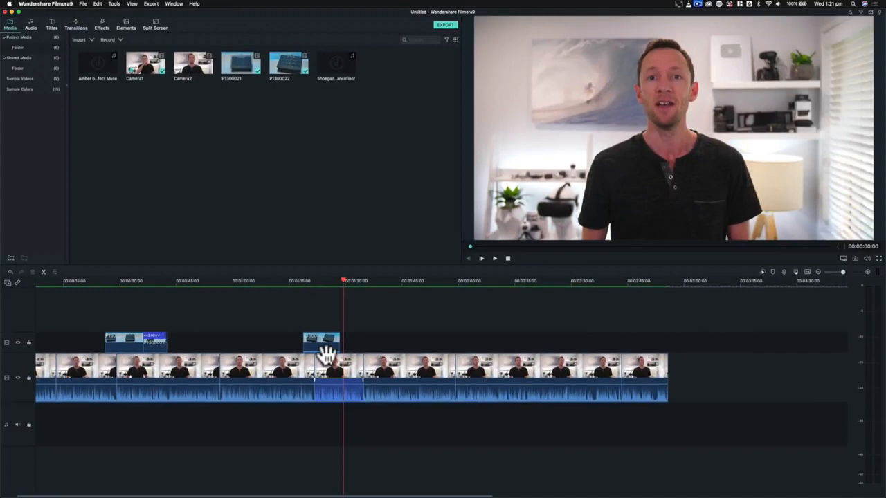
drag(363, 366, 357, 366)
drag(449, 360, 438, 360)
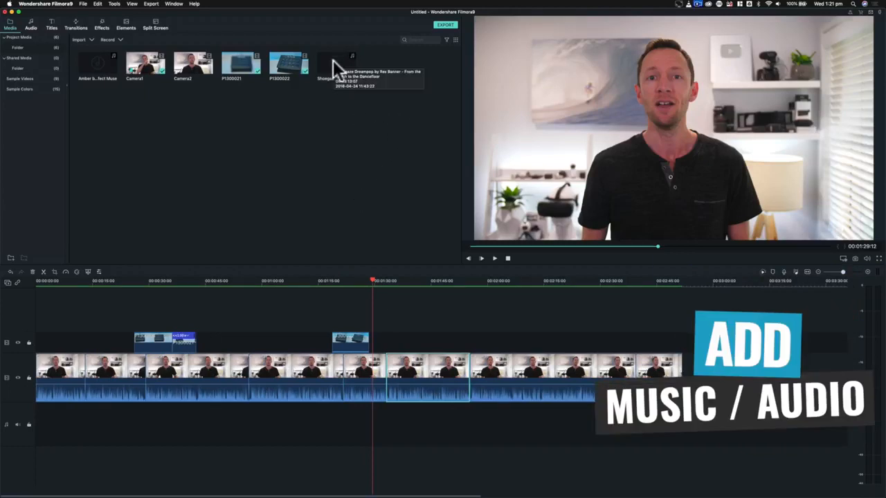
Add the Shoegaze Dreampop music to the audio track from the start and trim its end to match the end of the video
click(340, 65)
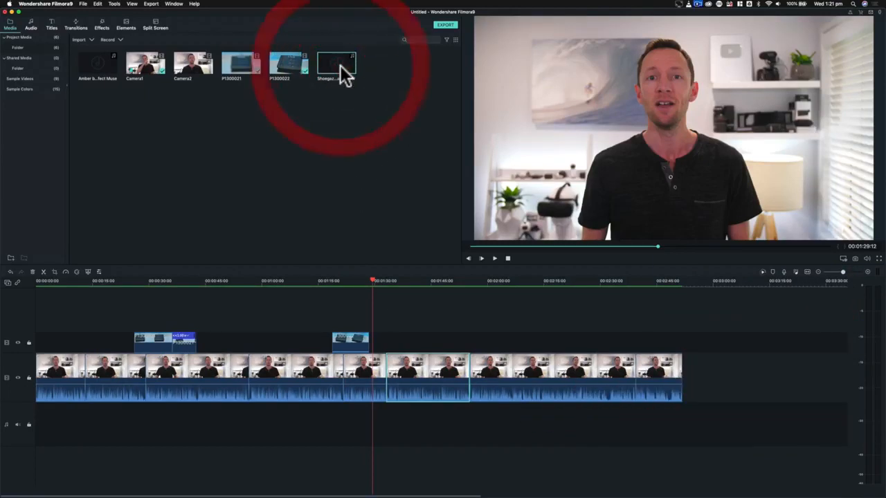
drag(336, 64, 38, 430)
mouse_move(289, 427)
mouse_down()
mouse_move(347, 425)
mouse_move(289, 435)
mouse_move(289, 425)
mouse_up()
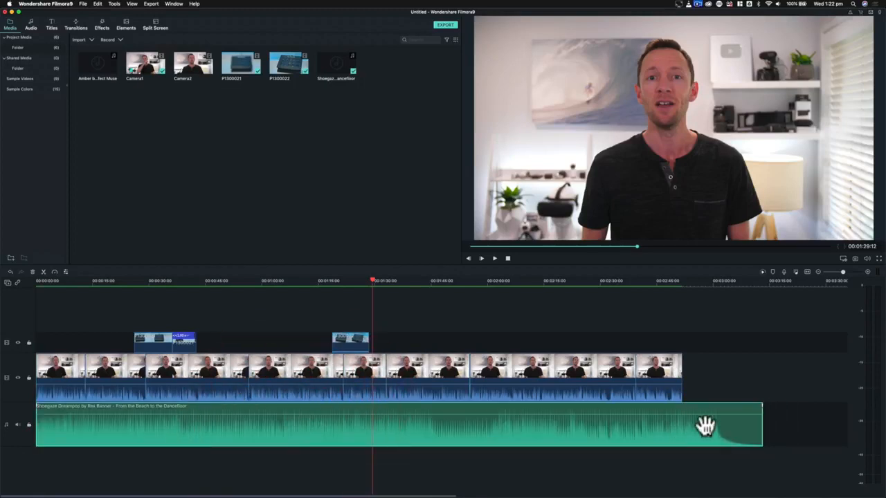
drag(761, 425, 683, 431)
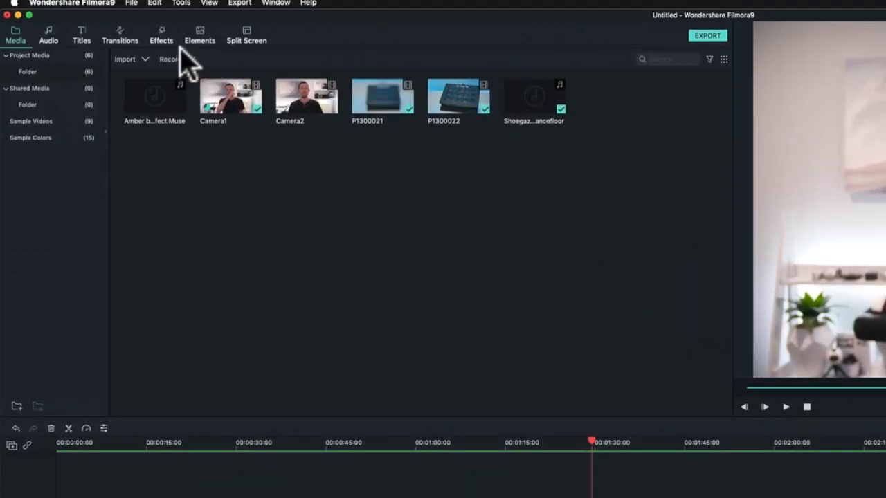
Browse the title presets, add Lower Third 19 above the footage at the start of the timeline, and view it at 00:00:01:11
click(81, 35)
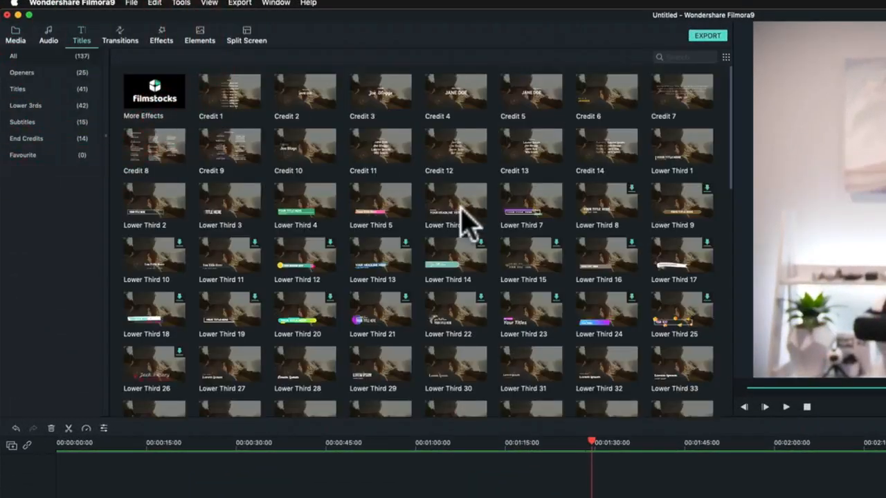
scroll(465, 220, down, 3)
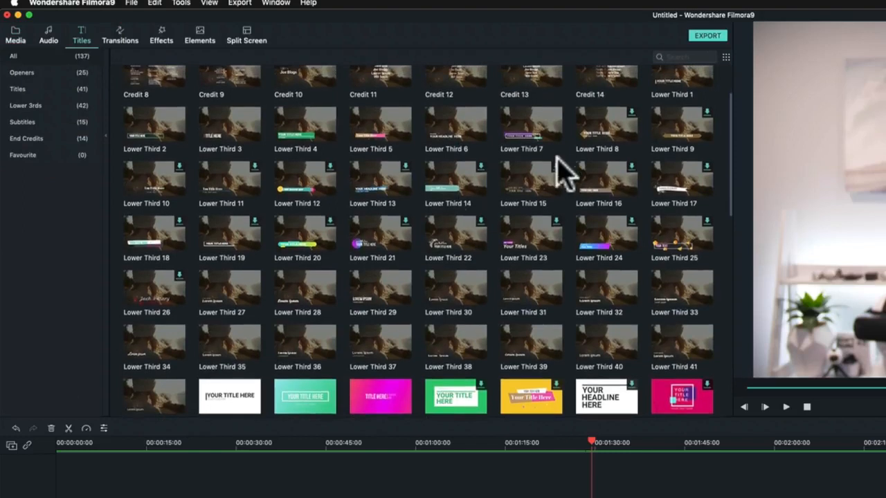
scroll(484, 308, down, 10)
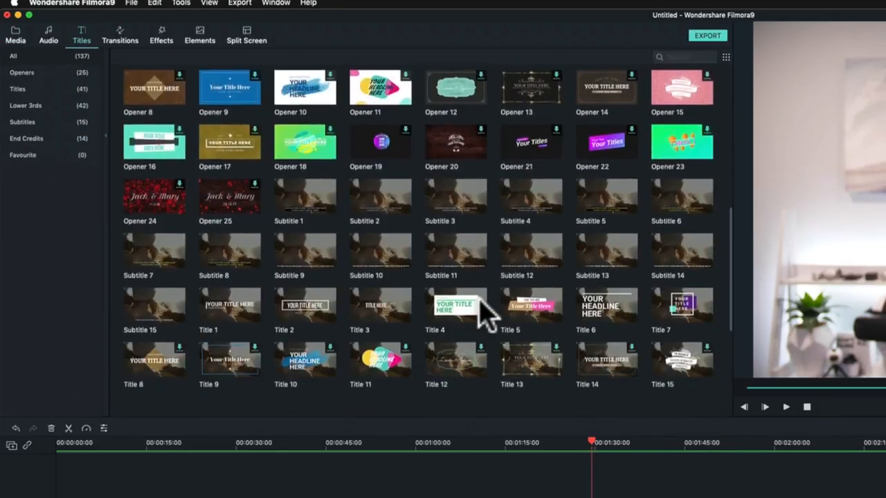
scroll(484, 315, down, 5)
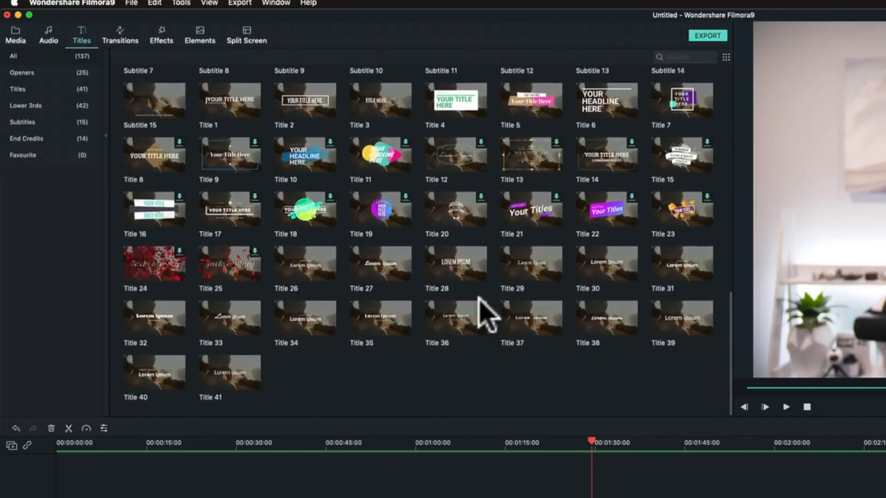
scroll(483, 313, up, 15)
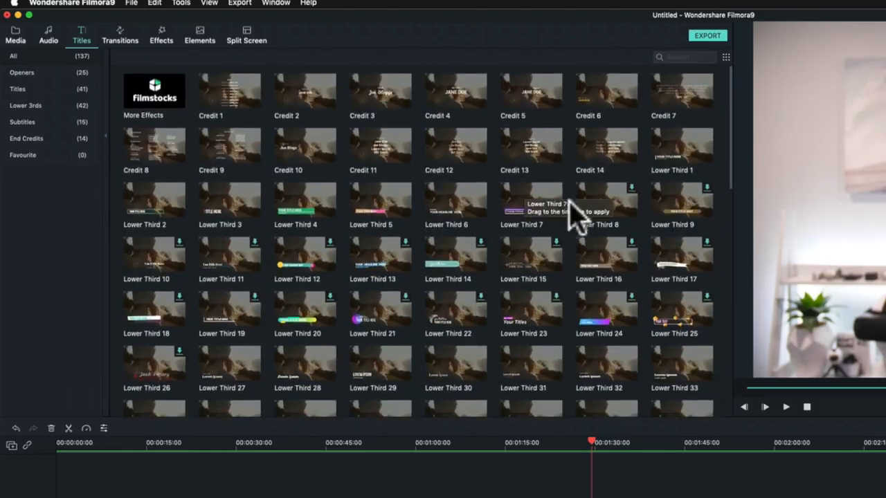
click(228, 317)
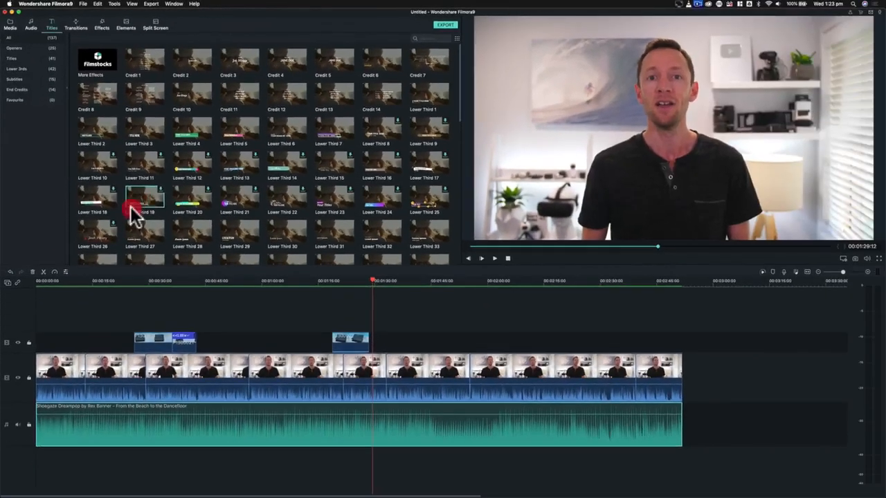
drag(160, 252, 99, 381)
drag(59, 333, 39, 336)
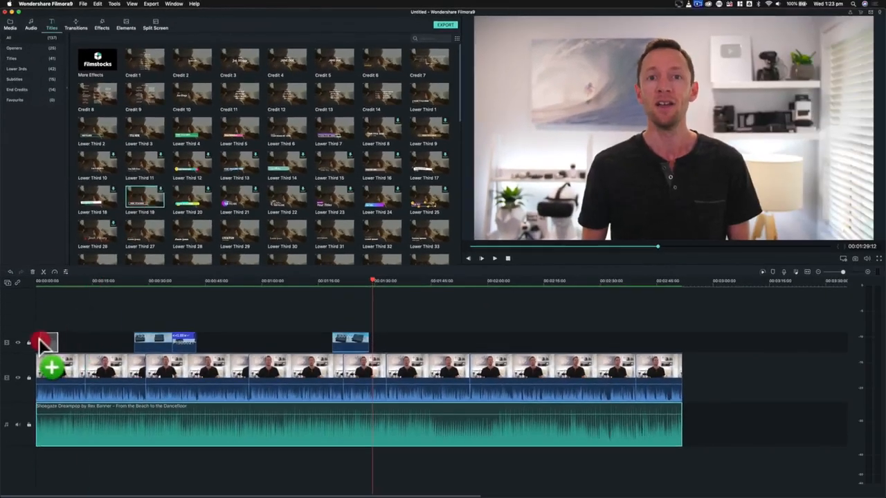
drag(40, 341, 39, 340)
drag(39, 281, 41, 280)
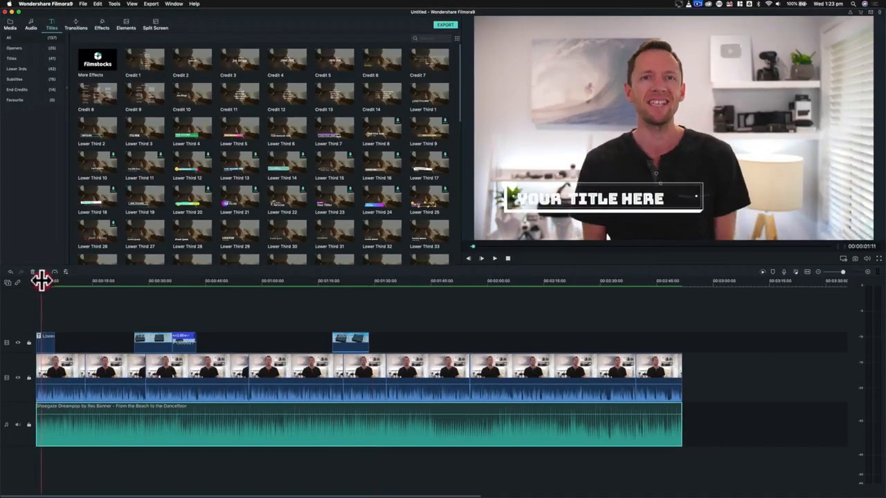
Replace the placeholder text of the Lower Third 19 title with the presenter's name
double_click(45, 340)
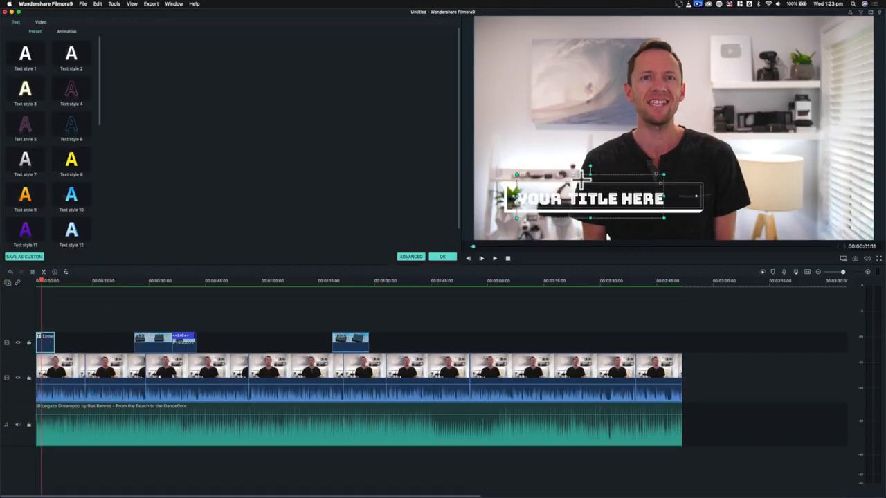
double_click(603, 197)
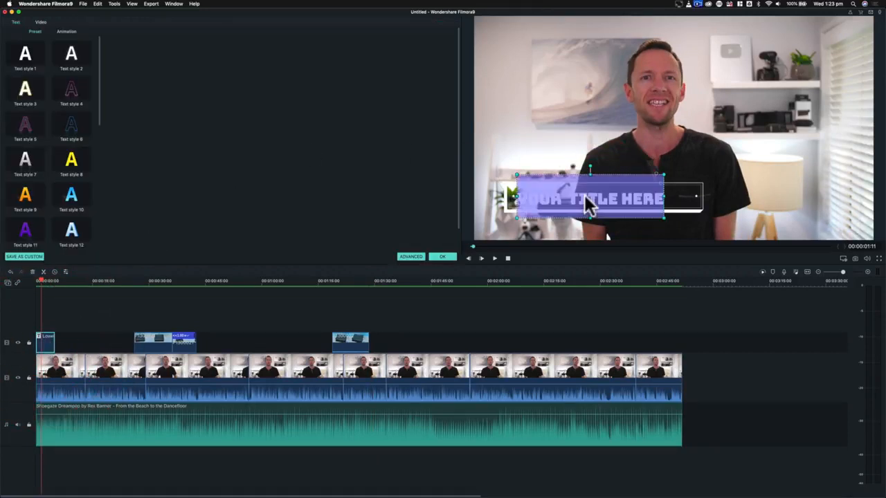
text(JUSTIN BROWN)
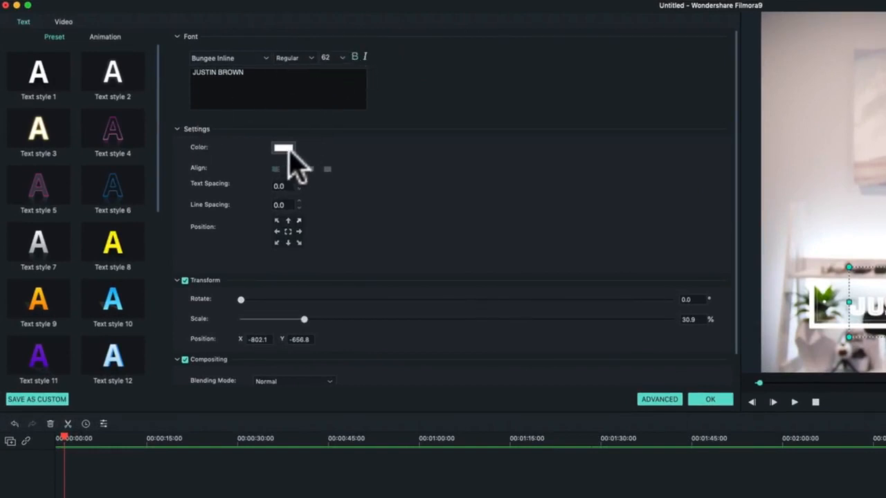
Try Text styles 10, 8 and 6 on the title text and settle on Text style 1
click(119, 304)
click(116, 235)
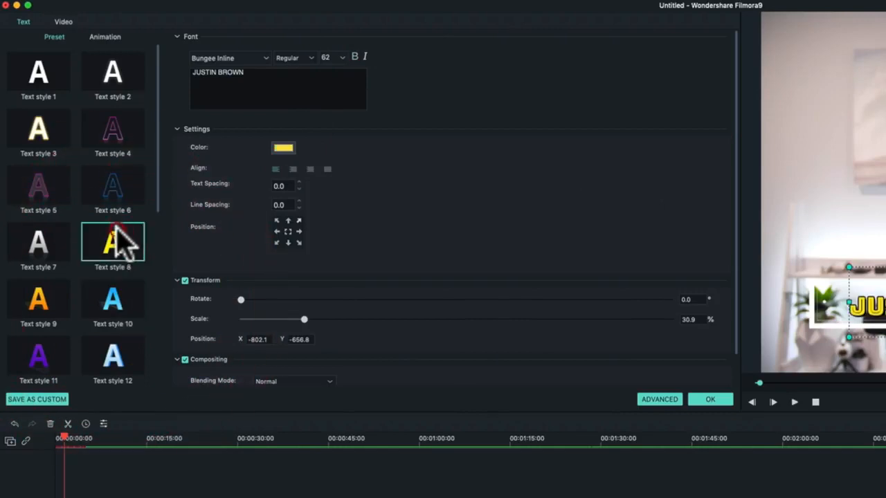
click(116, 203)
click(41, 74)
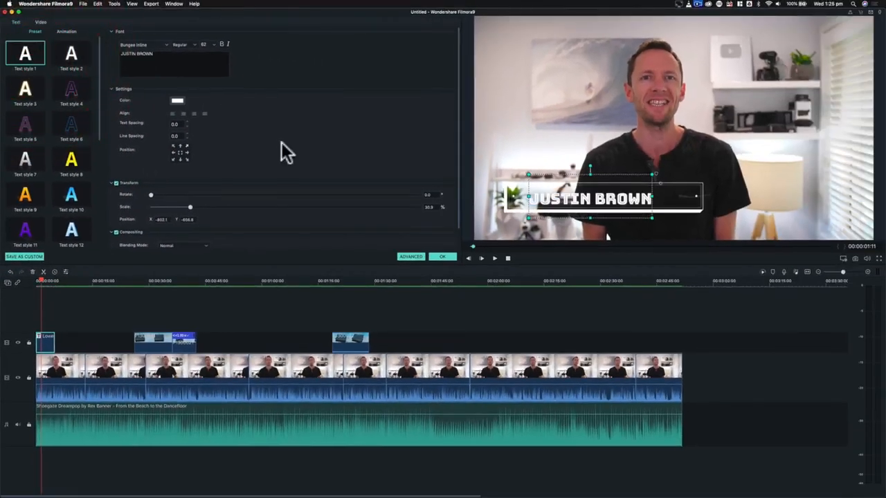
Set the title text's scale to 31.6%, look at the advanced title editor and confirm the title
scroll(281, 142, down, 2)
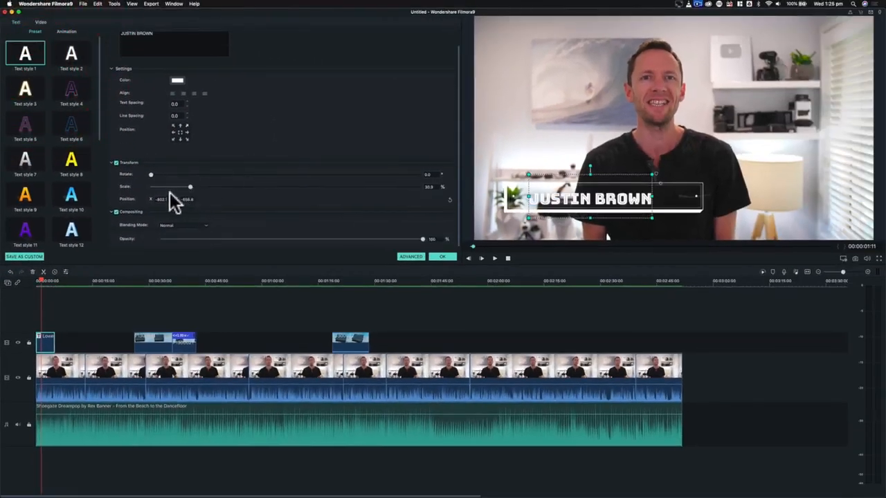
drag(190, 186, 190, 185)
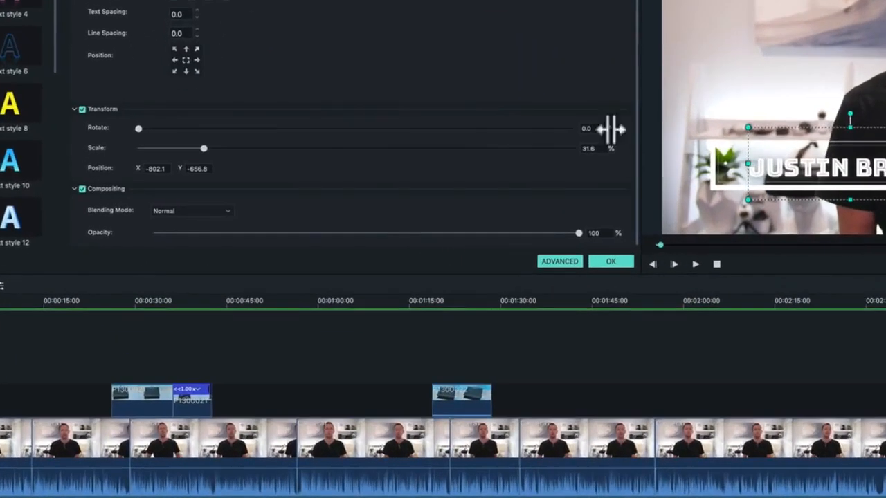
click(559, 262)
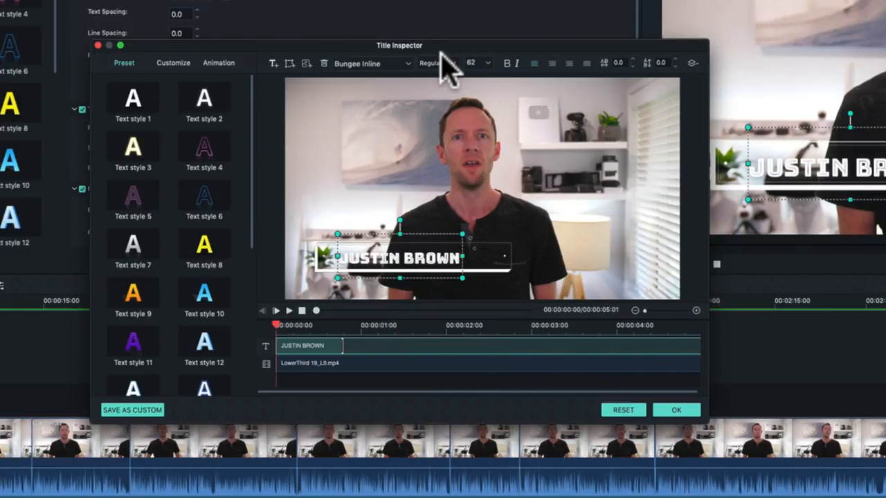
click(675, 412)
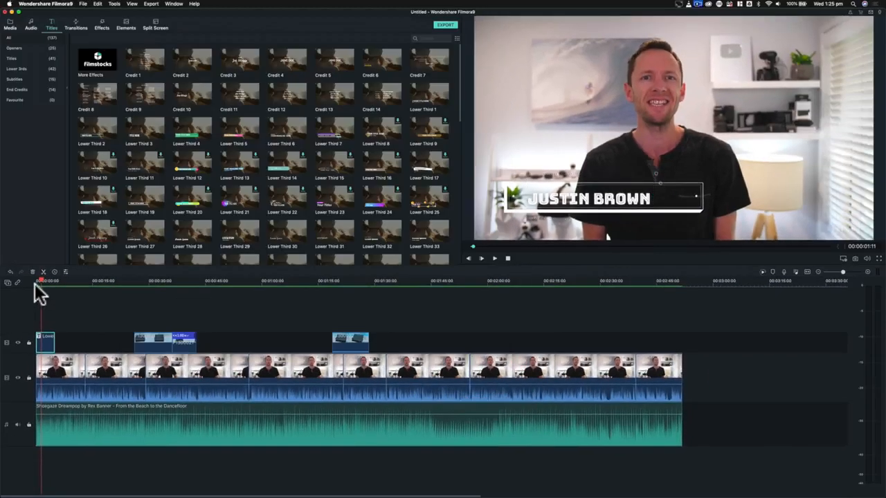
Preview the lower third from the start of the timeline and shorten its clip to end at about 00:00:02:23
click(32, 282)
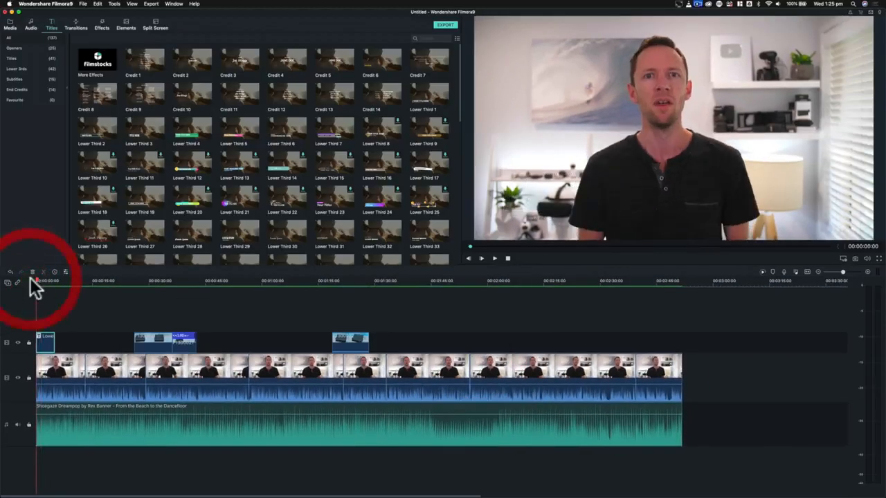
key(space)
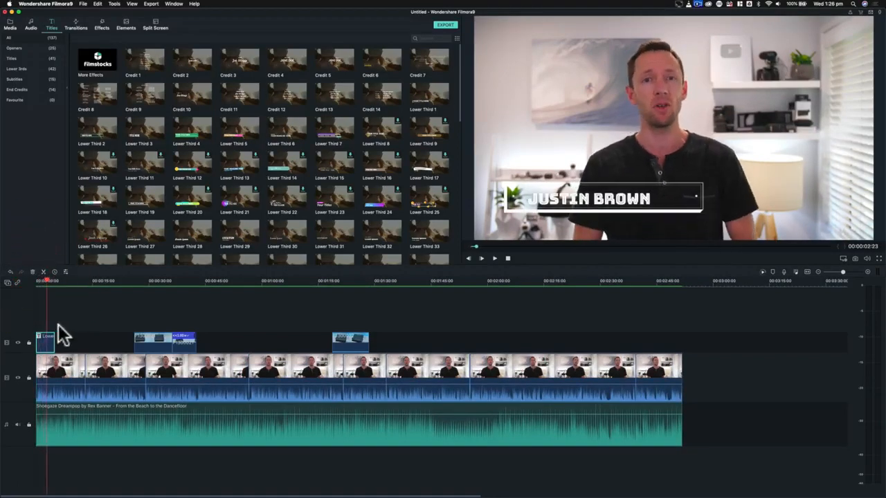
click(44, 342)
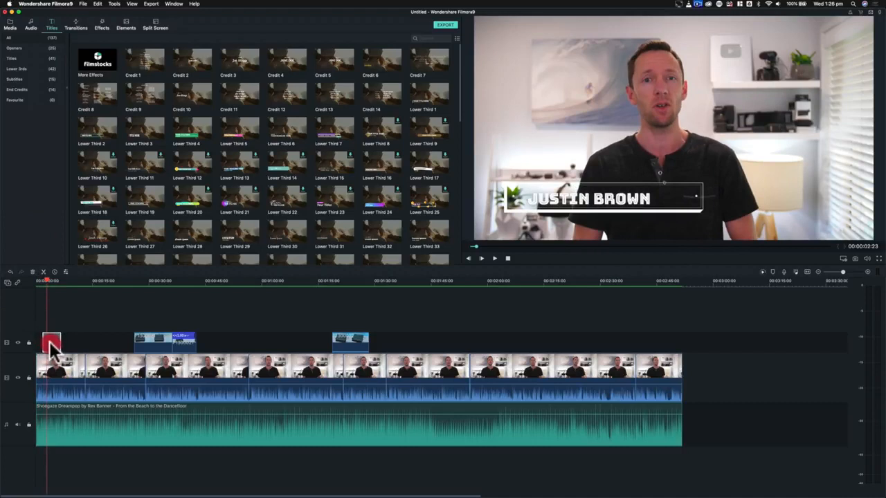
mouse_move(53, 330)
mouse_down()
mouse_move(107, 330)
mouse_move(45, 341)
mouse_up()
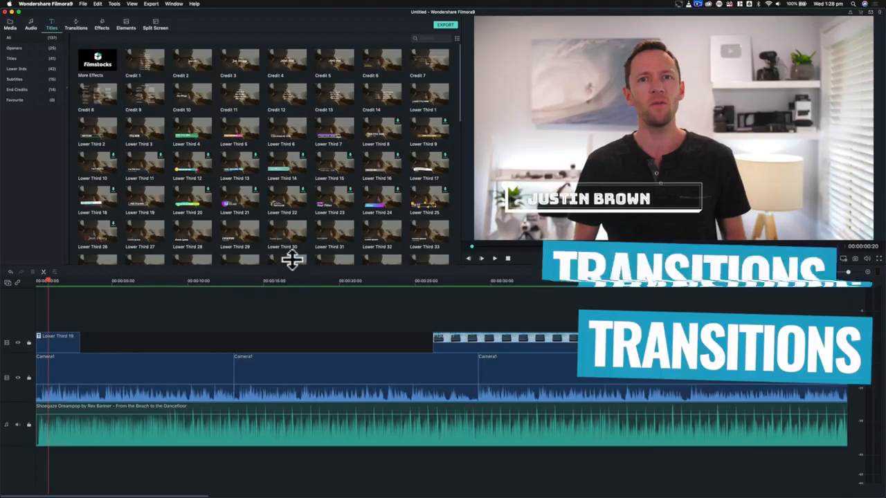
Apply a Dissolve transition to the start of the first Stream Deck clip and preview it
click(78, 22)
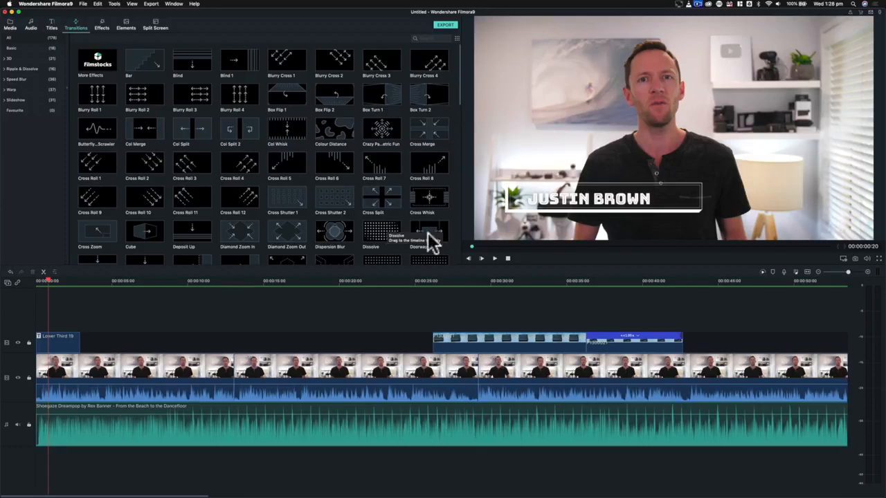
click(381, 232)
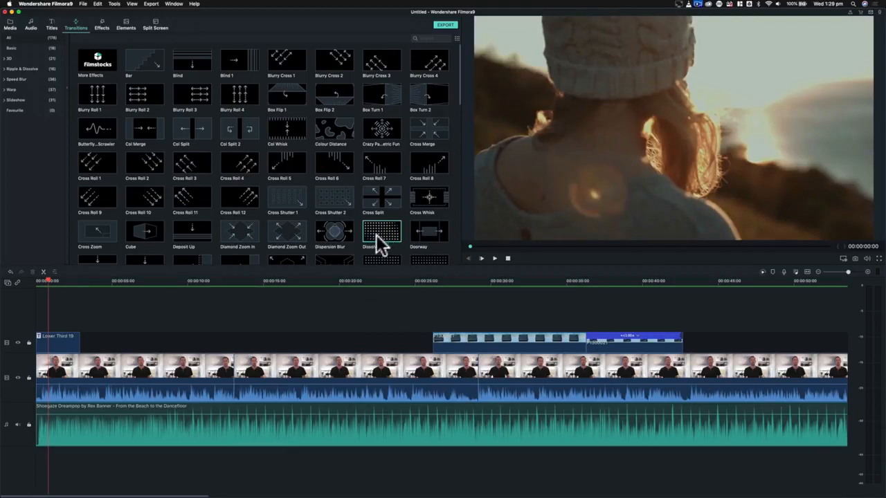
drag(381, 233, 439, 346)
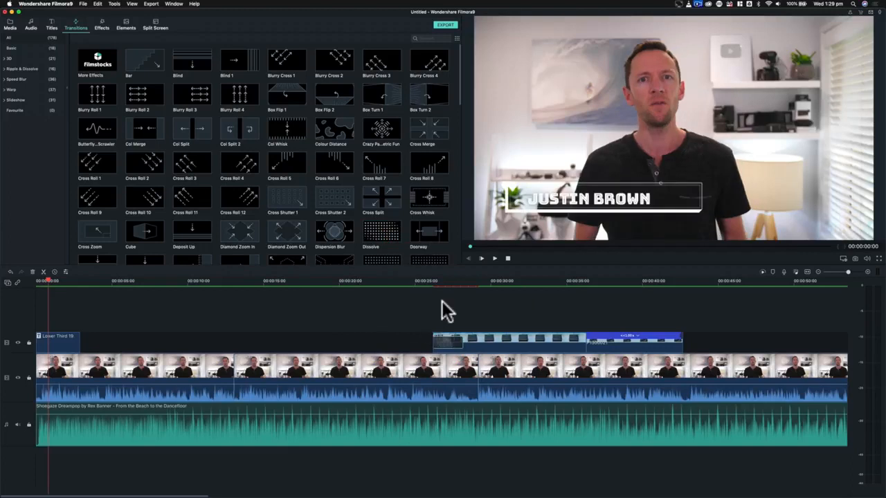
click(425, 282)
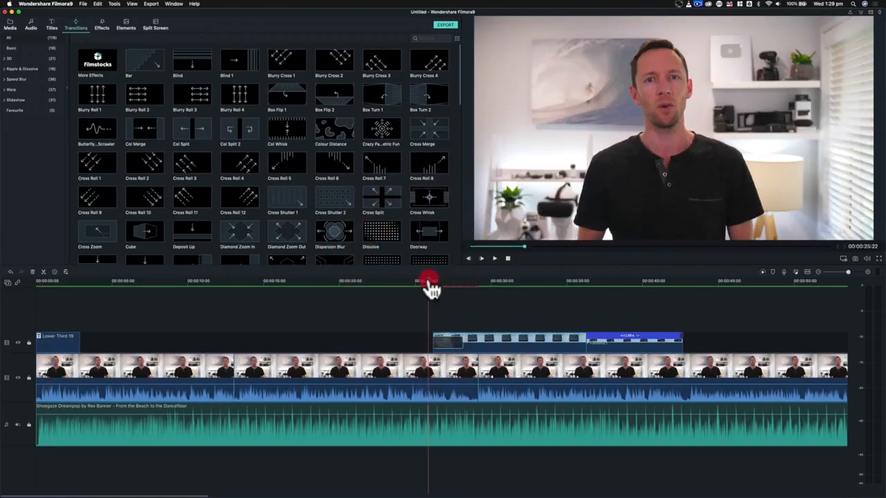
mouse_move(427, 290)
mouse_down()
mouse_move(494, 281)
mouse_move(492, 274)
mouse_up()
Shorten the Dissolve transition at the start of the Stream Deck clip and scrub through it to check its pace
mouse_move(462, 339)
mouse_down()
mouse_move(446, 340)
mouse_move(532, 337)
mouse_up()
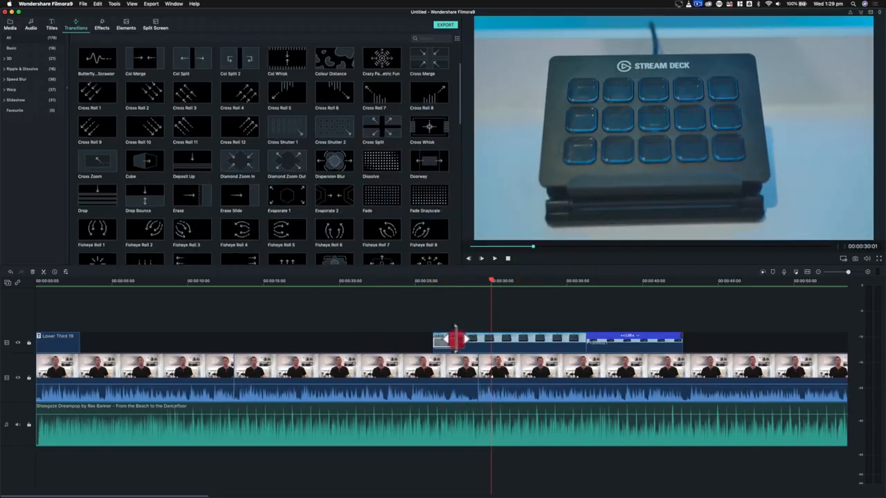
drag(457, 331, 443, 329)
click(425, 278)
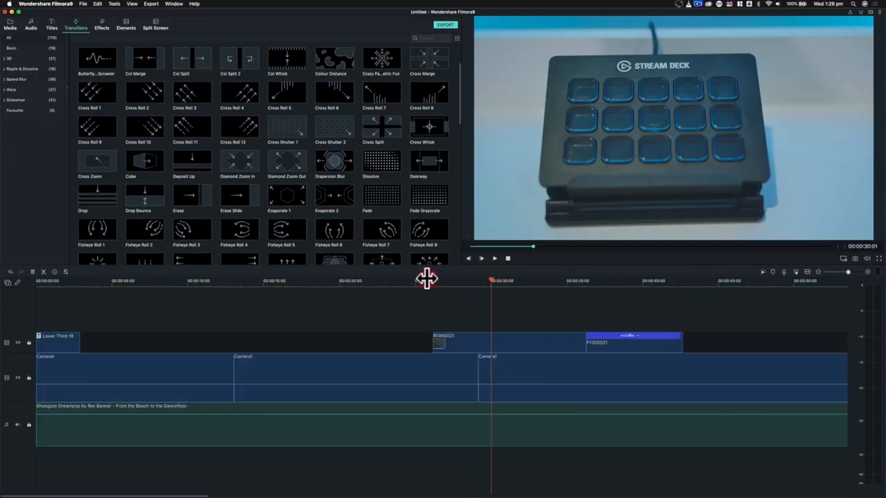
click(425, 279)
drag(426, 280, 457, 280)
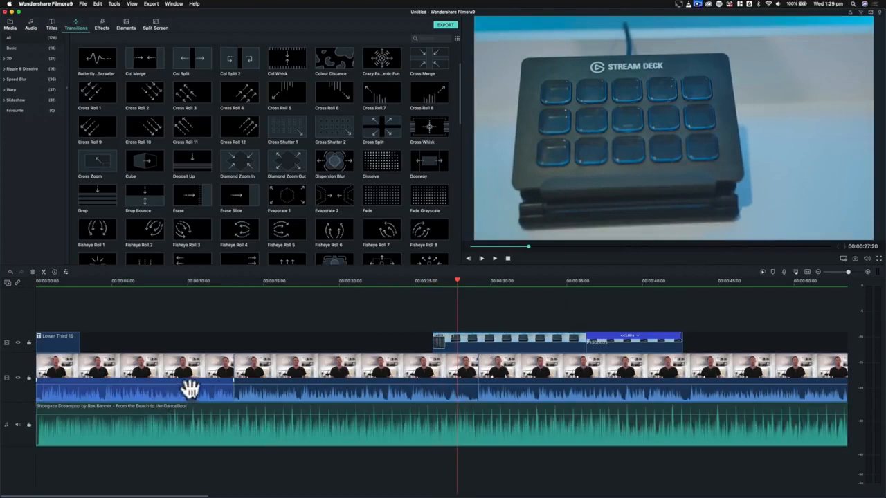
Punch in on the second Camera1 clip with a scale of 112.5% and a Y position of -43.2, and preview the cut
click(206, 357)
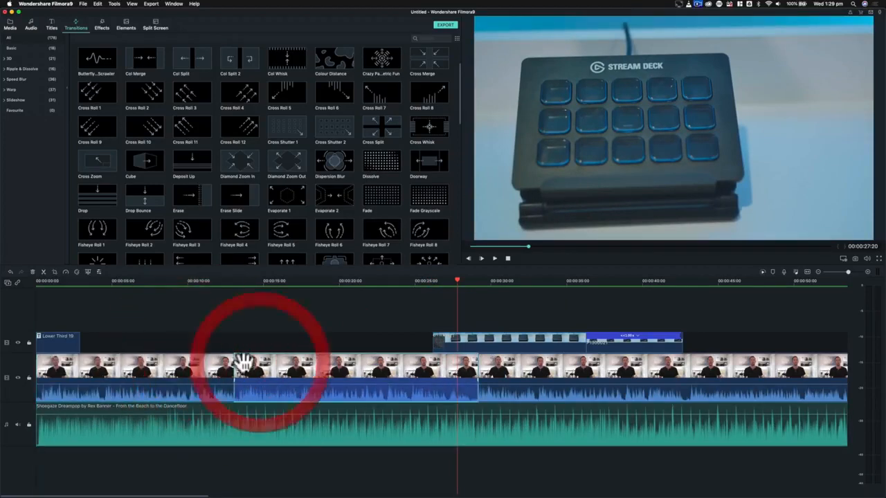
click(216, 278)
drag(215, 279, 224, 297)
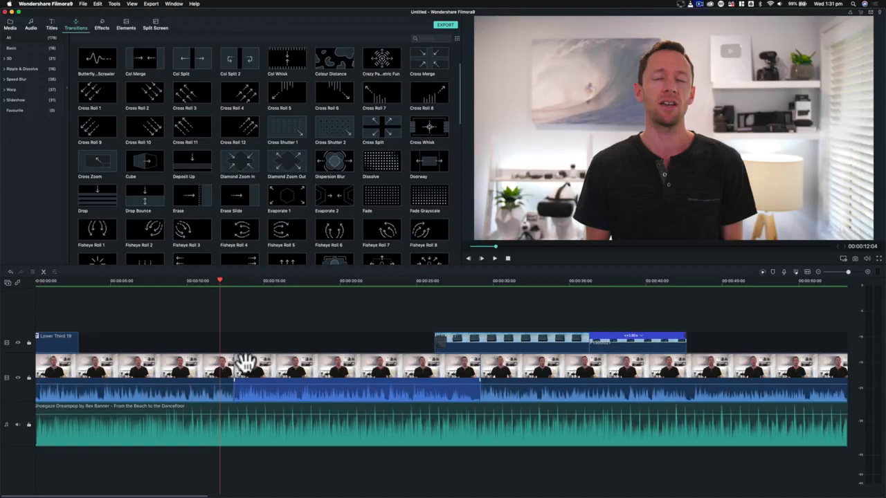
double_click(293, 364)
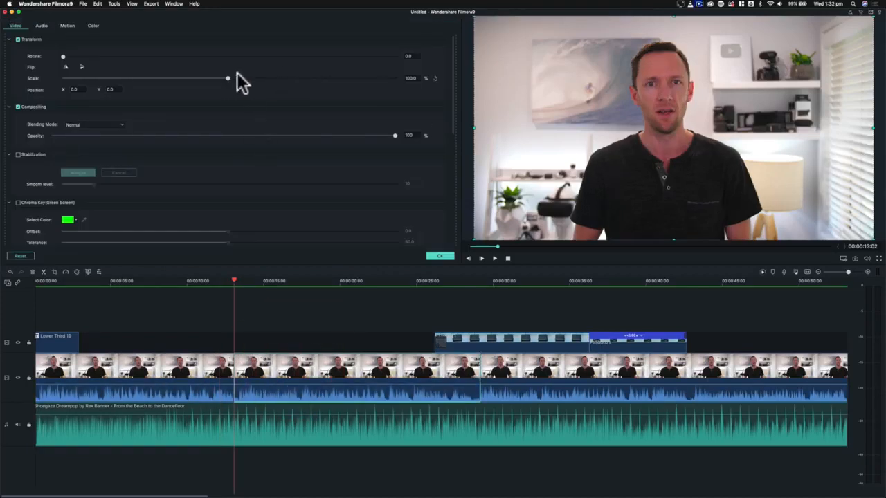
drag(227, 76, 234, 77)
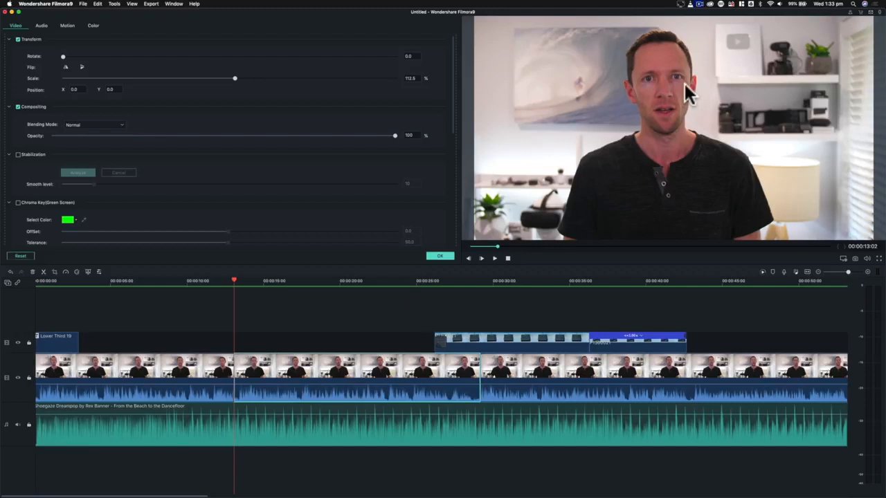
drag(668, 80, 666, 92)
mouse_move(234, 281)
mouse_down()
mouse_move(218, 281)
mouse_move(244, 281)
mouse_up()
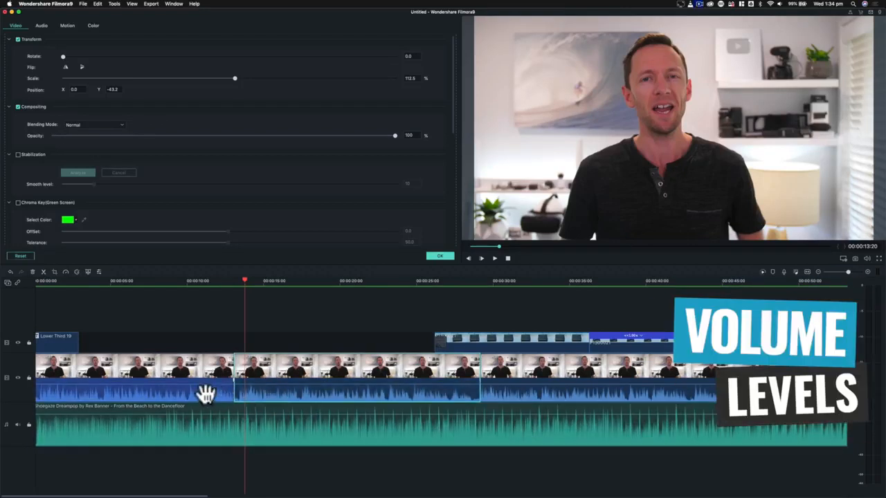
Open the background music's audio settings, mute its track, and point out the second Camera1 clip's volume line
double_click(254, 429)
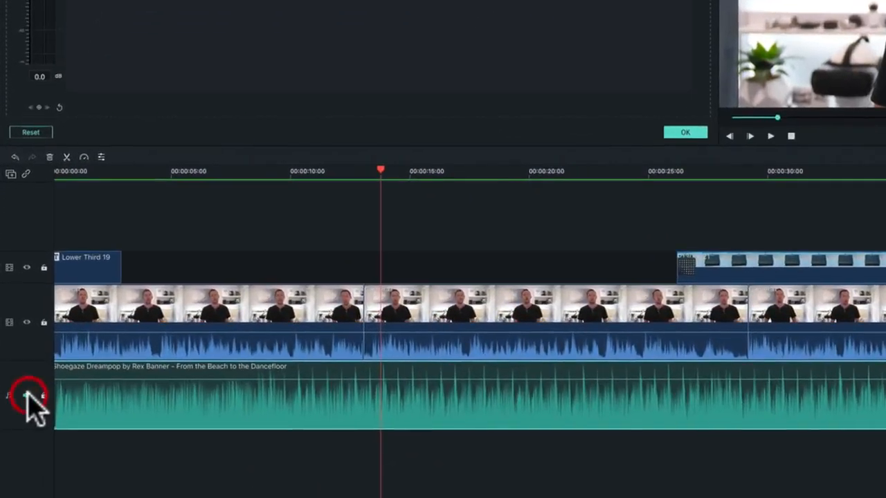
click(26, 396)
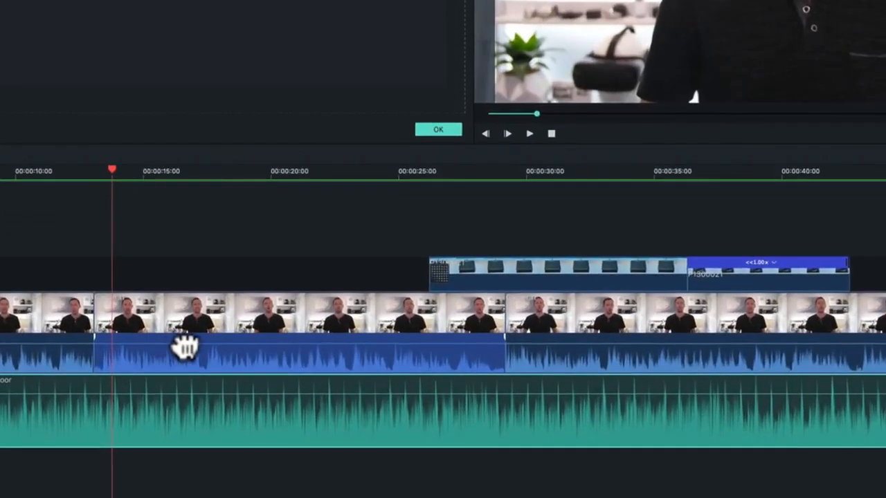
drag(250, 371, 249, 368)
drag(183, 344, 183, 351)
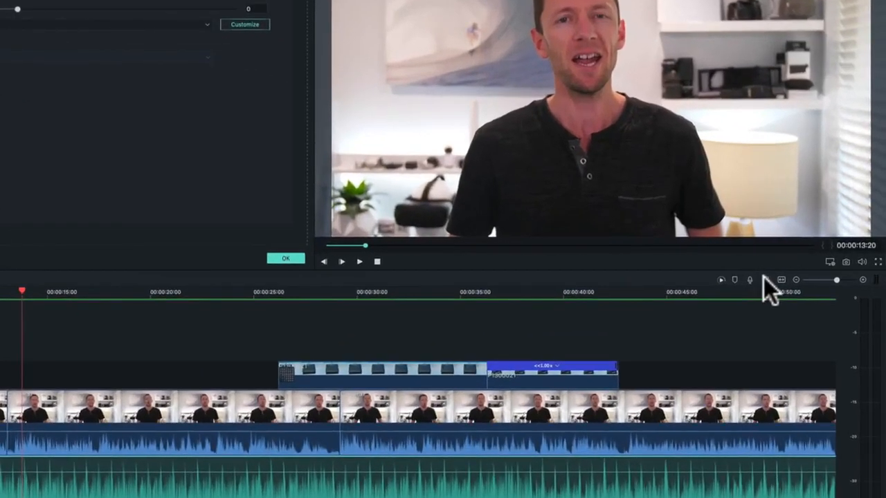
Adjust the first video track's level in the Audio Mixer during playback, trying -11.3 dB and confirming 0.2 dB
click(764, 278)
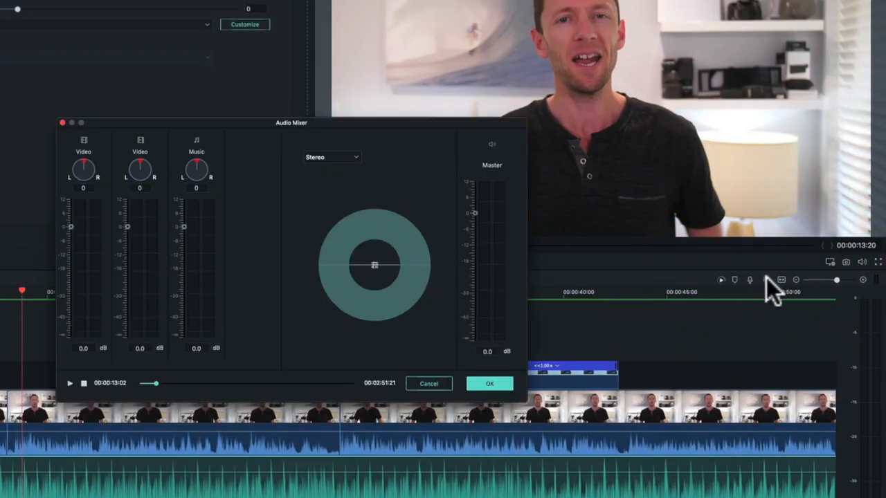
click(71, 384)
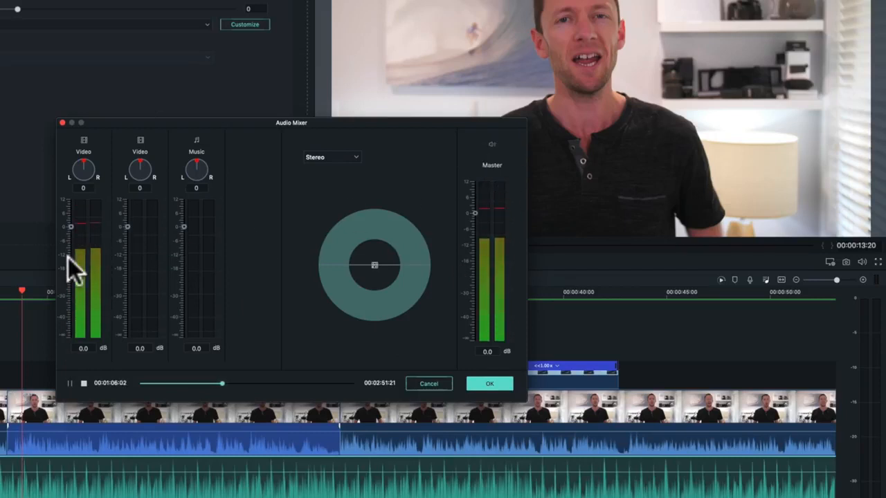
mouse_move(73, 224)
mouse_down()
mouse_move(64, 285)
mouse_move(68, 209)
mouse_move(74, 267)
mouse_up()
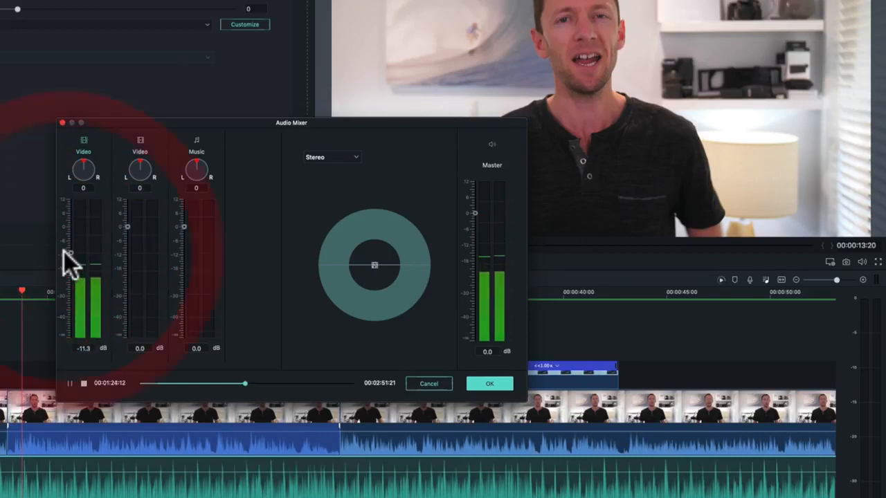
drag(63, 251, 69, 227)
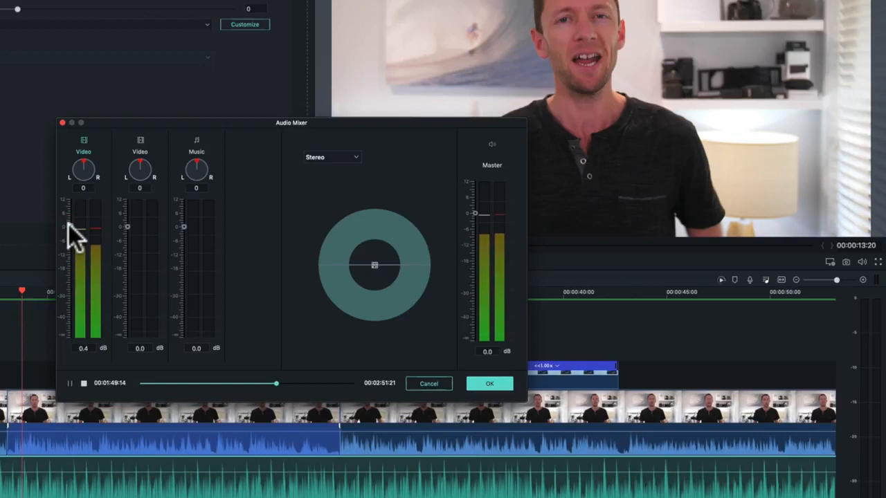
click(69, 226)
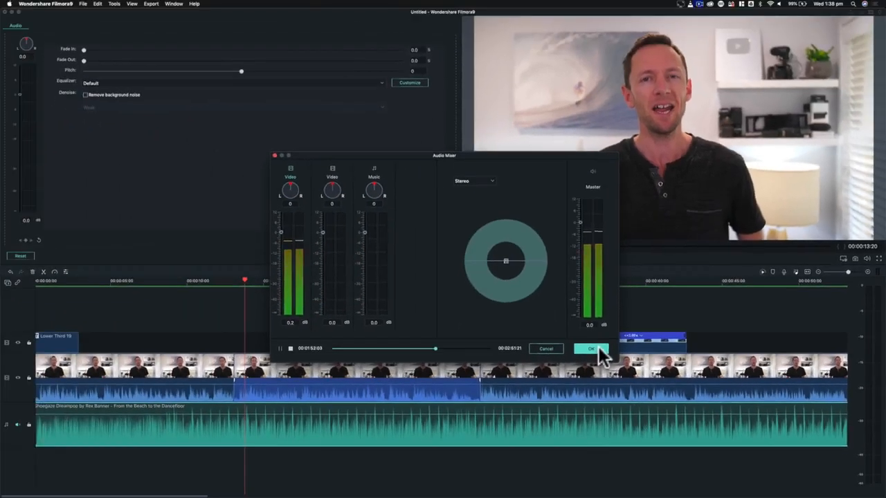
click(595, 349)
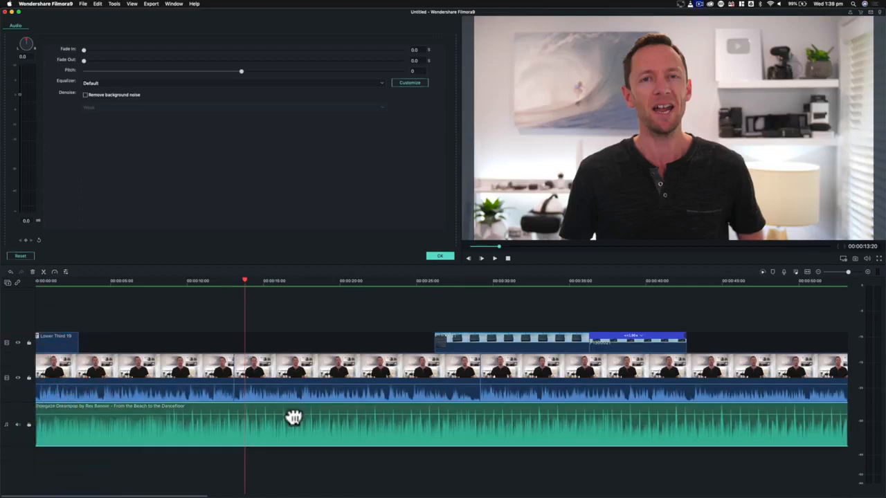
Lower the background music's volume to -11.4 dB while checking the balance against the voice during playback
drag(293, 416, 294, 425)
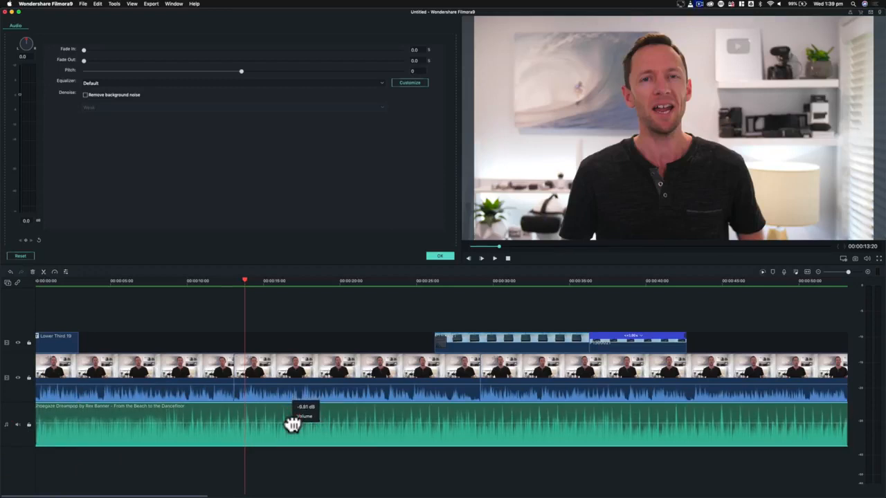
click(291, 420)
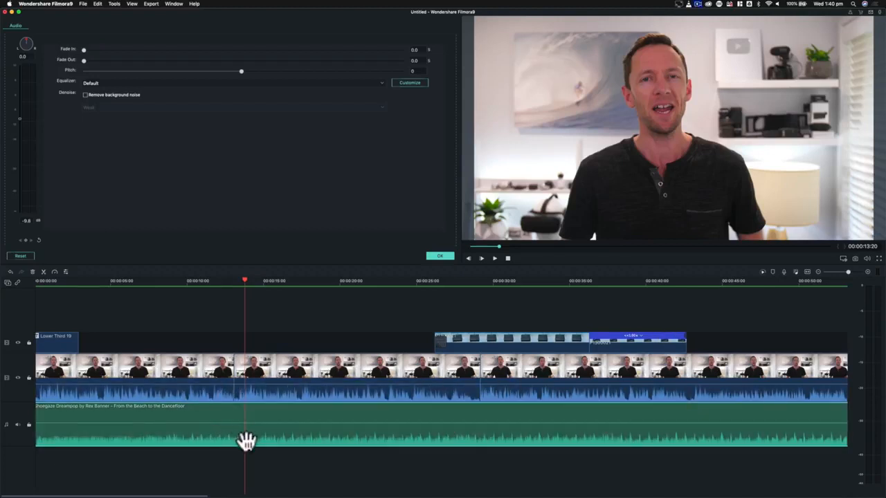
key(space)
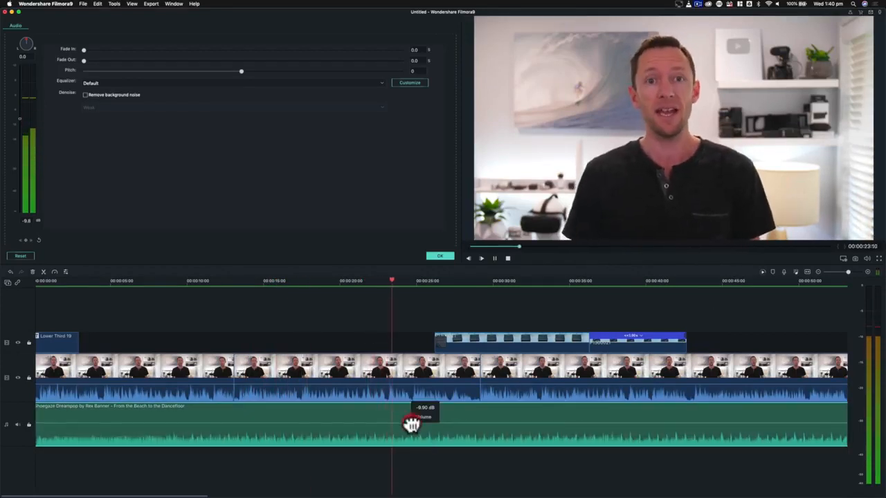
click(409, 425)
drag(409, 424, 410, 422)
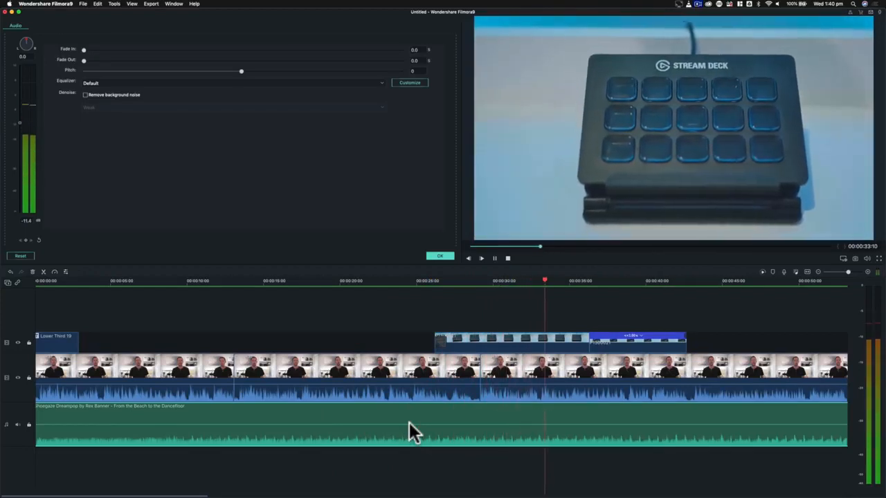
key(space)
Set both the fade-in and fade-out of the background music to 0.4 seconds
click(562, 417)
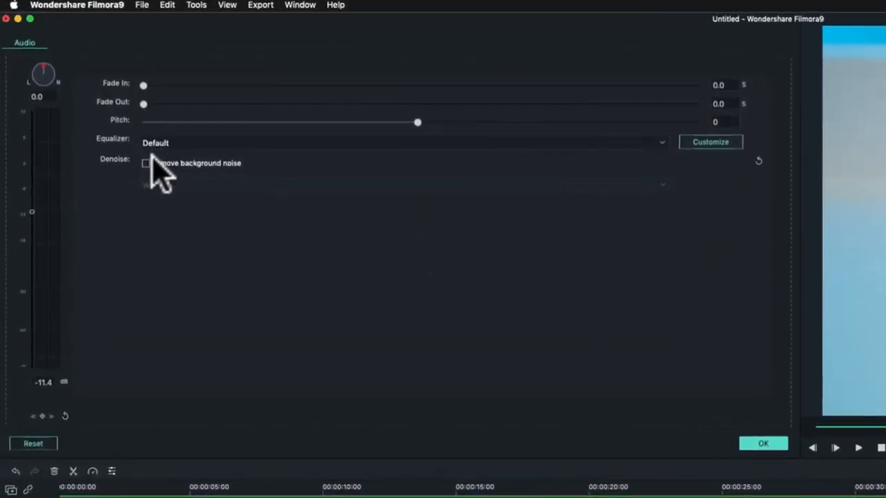
drag(143, 86, 185, 85)
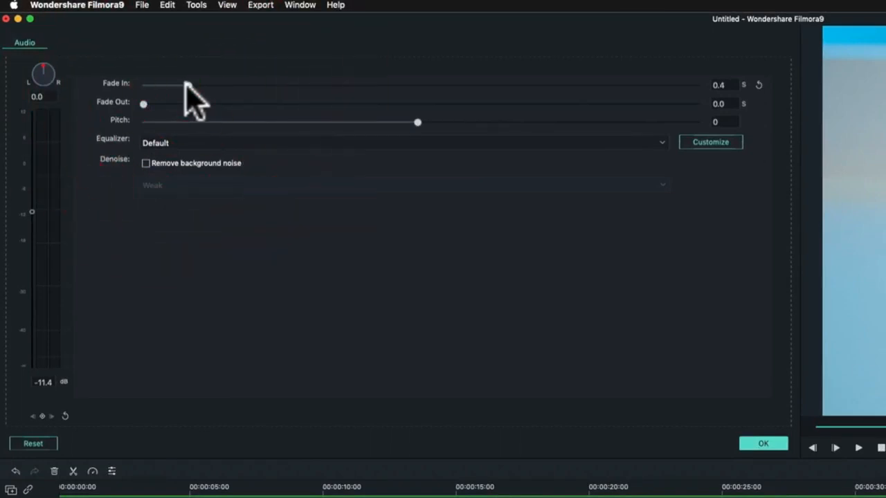
drag(144, 104, 188, 103)
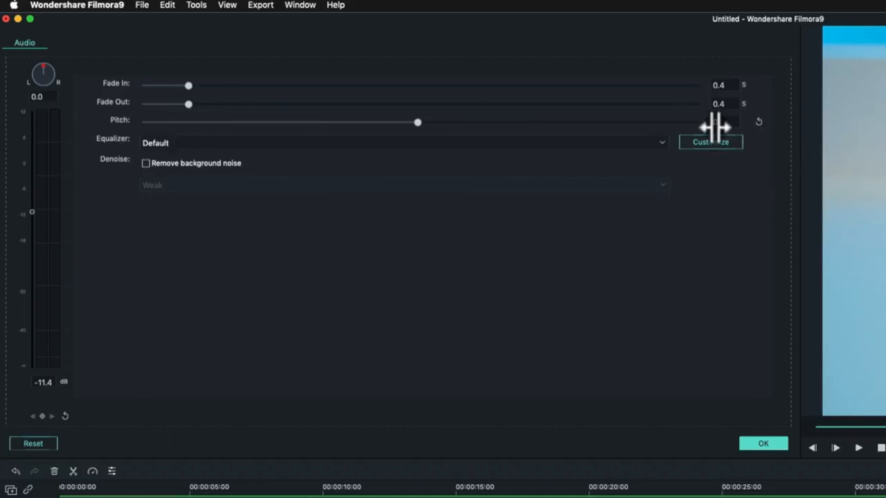
Split the background music at 00:00:24:18 and again at 00:00:29:06
drag(601, 490, 412, 313)
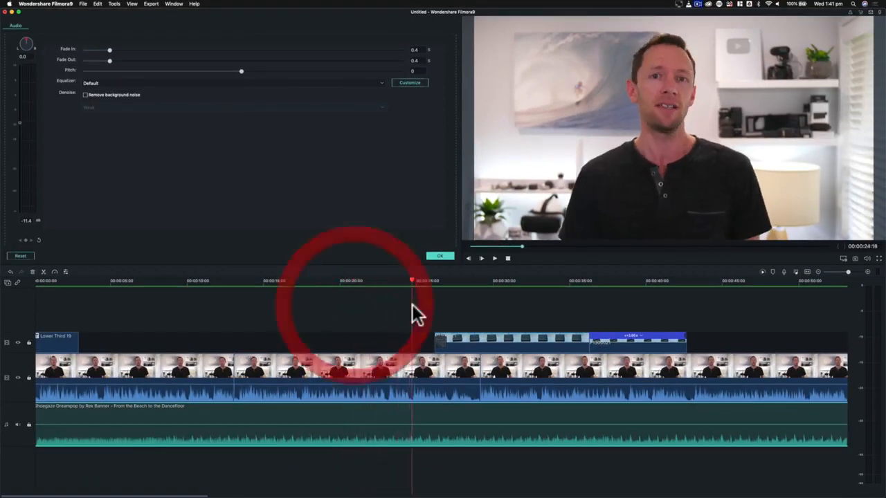
click(422, 420)
click(423, 420)
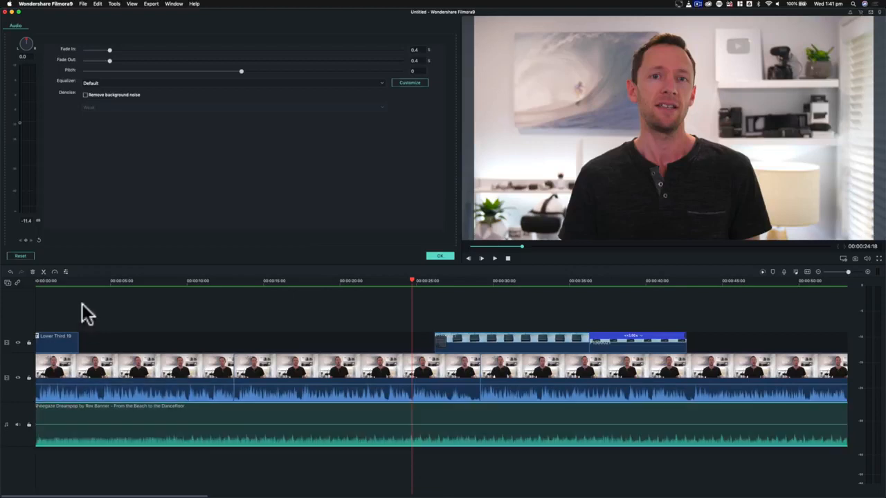
click(43, 272)
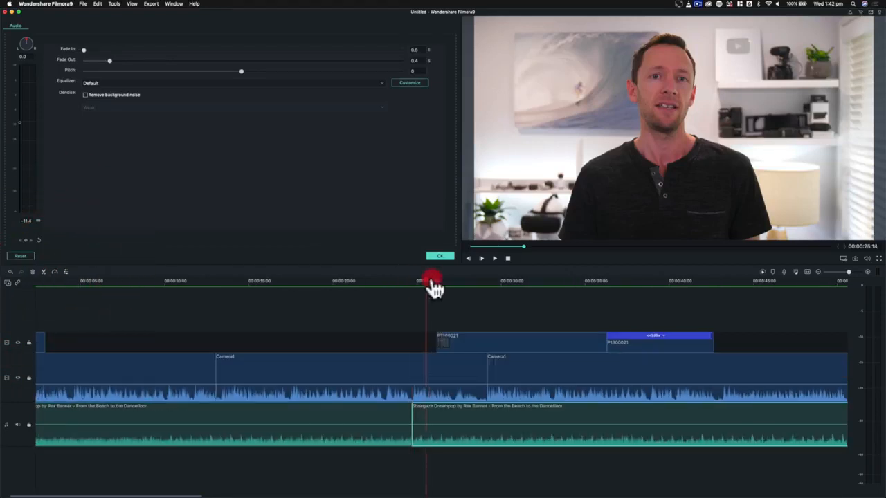
drag(427, 281, 489, 282)
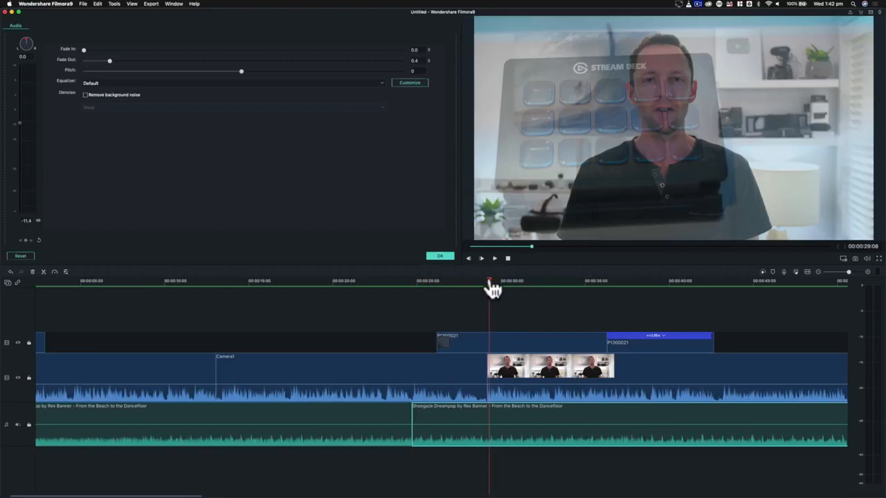
key(super+b)
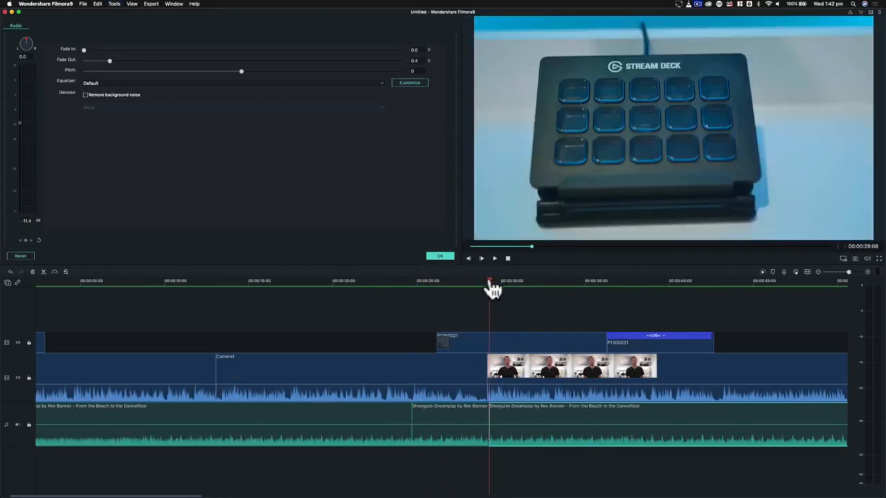
Undo both splits in the background music so that it is one continuous clip again
click(467, 429)
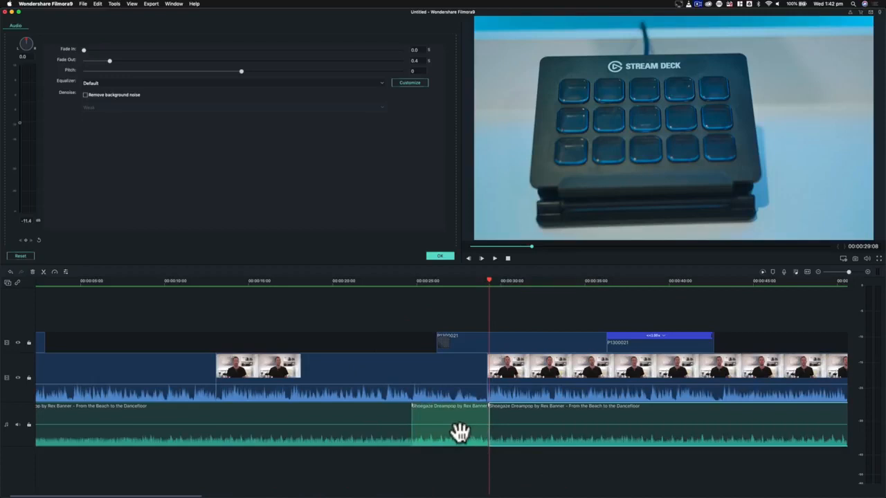
drag(453, 425, 453, 416)
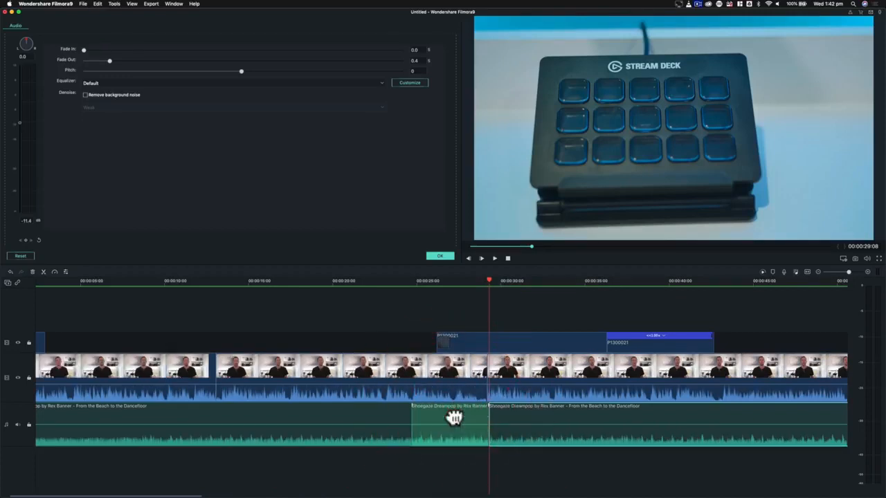
key(super+z)
key(super+z)
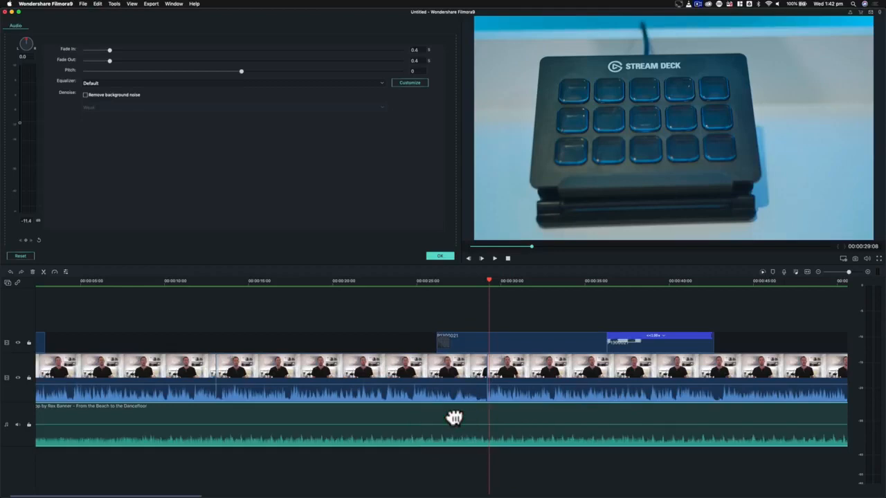
Add a volume keyframe to the background music at 00:00:25:23, just before the first Stream Deck B-roll clip
click(421, 414)
click(478, 300)
click(432, 280)
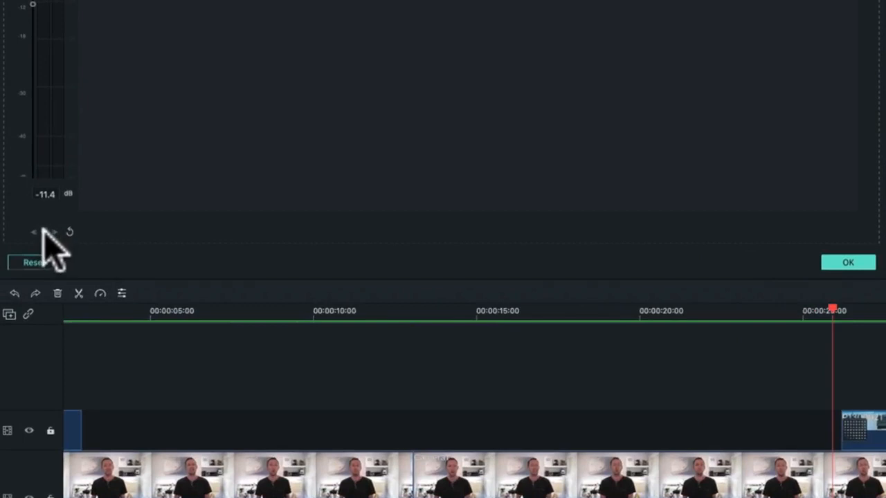
click(44, 234)
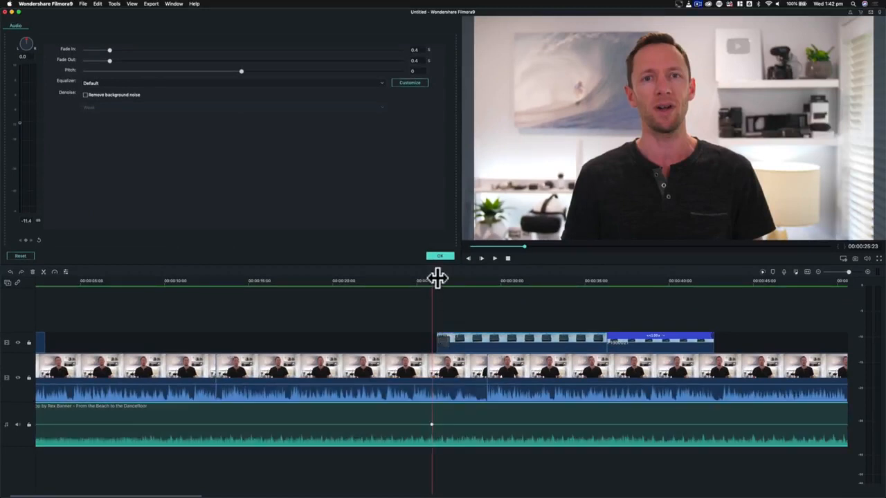
Add a second volume keyframe at 00:00:26:08 and raise the background music to -2.7 dB from there
click(438, 276)
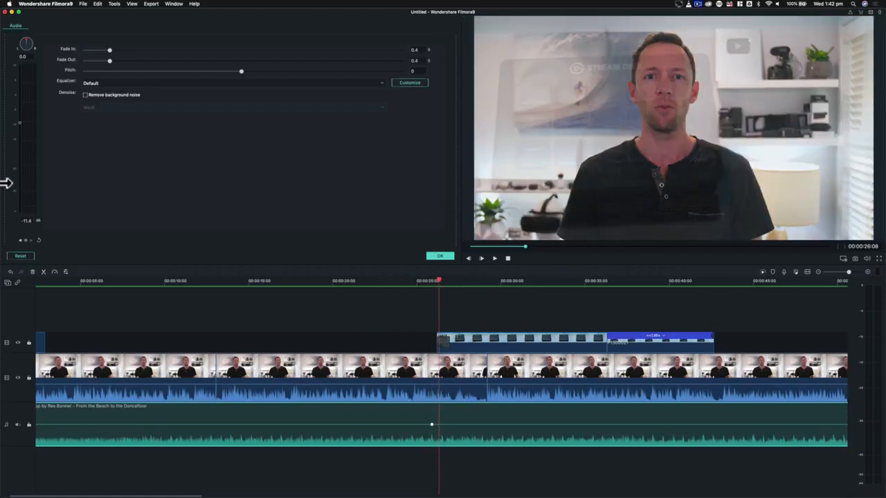
click(26, 241)
drag(481, 427, 485, 414)
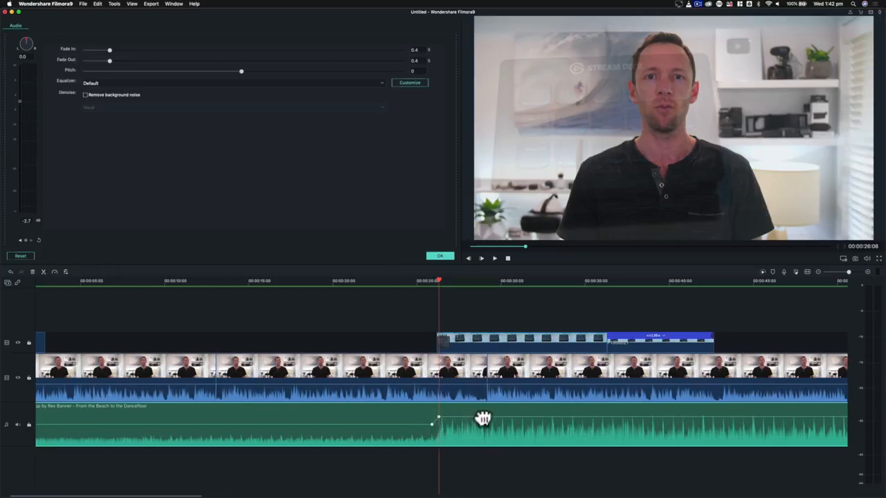
Add music volume keyframes at 00:00:29:09 and 00:00:30:04, lowering the level to -22.4 dB from the second one
click(489, 280)
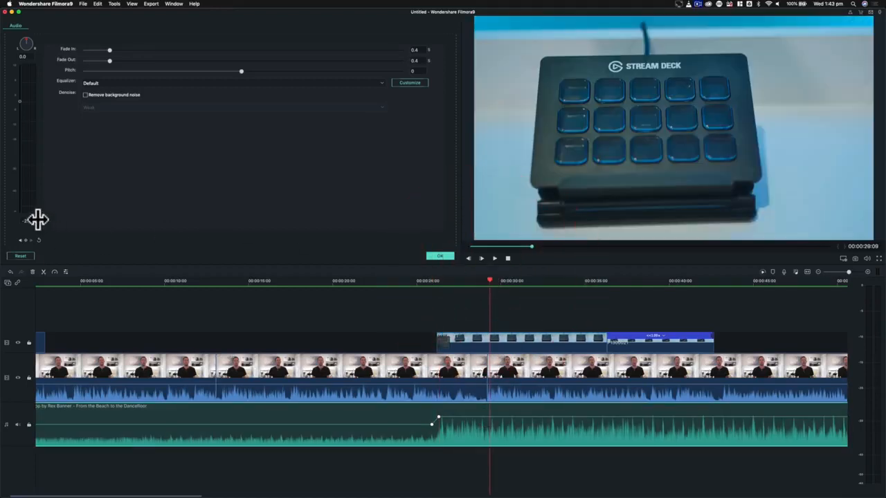
click(25, 240)
click(503, 280)
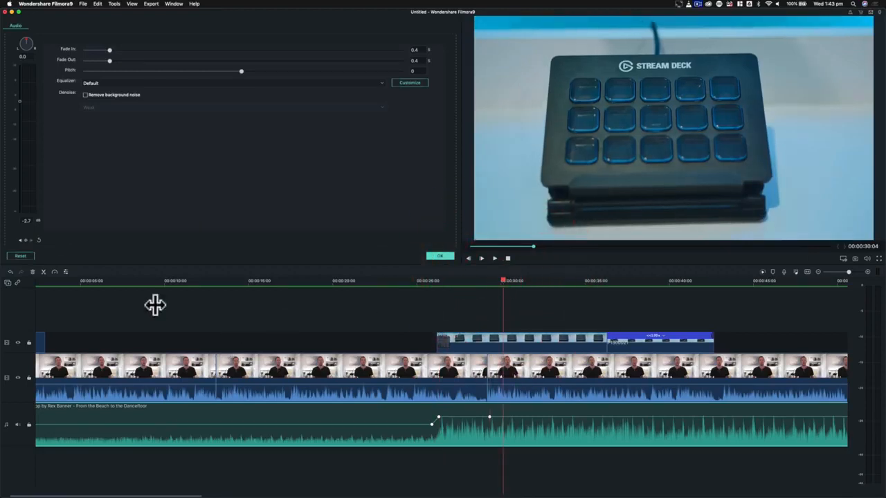
click(26, 240)
drag(518, 420, 512, 440)
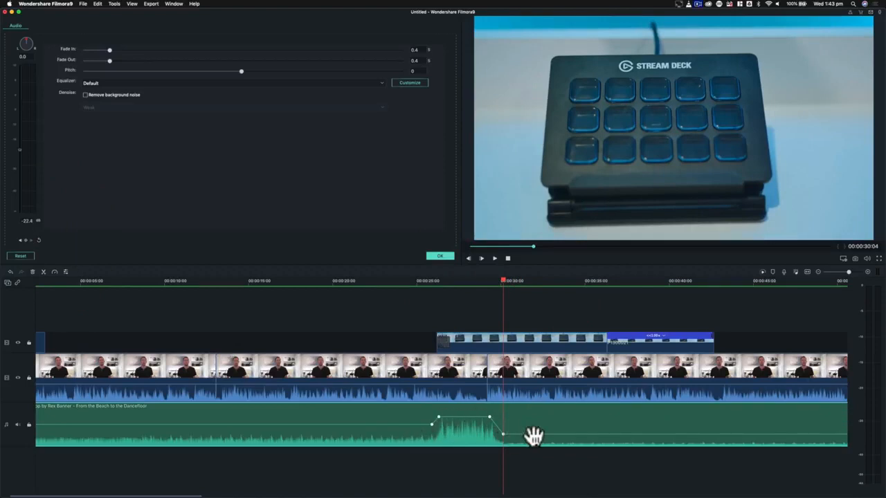
Examine the video, audio and motion settings available for the first Camera1 clip
key(super+minus)
key(super+minus)
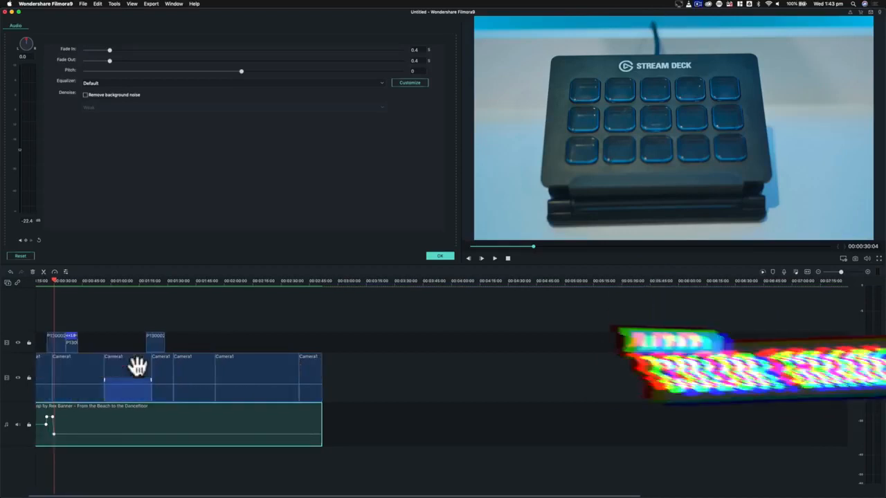
scroll(138, 365, left, 3)
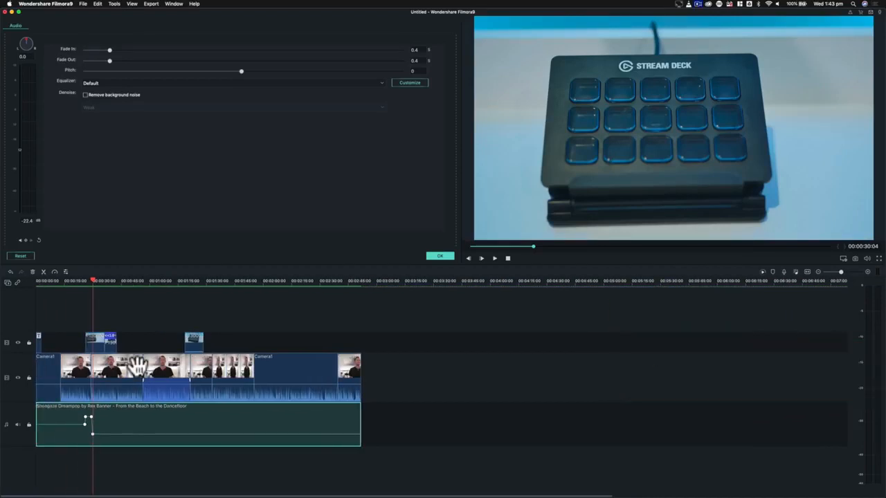
click(49, 368)
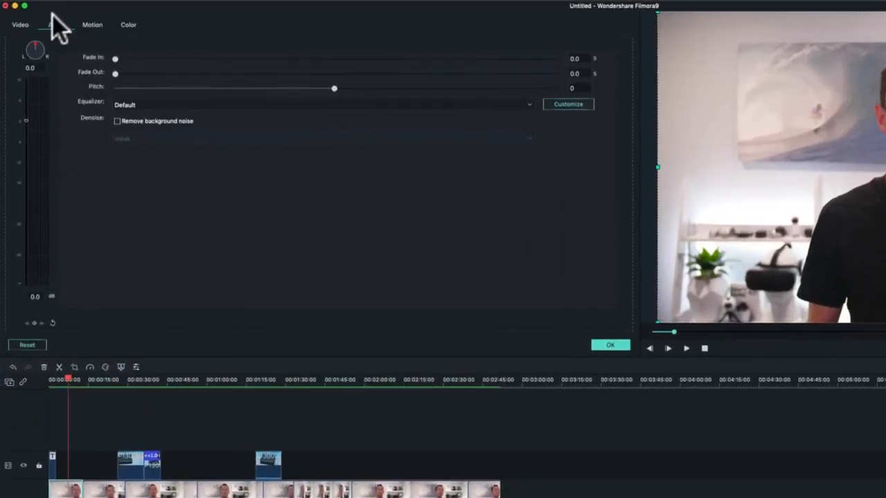
click(20, 21)
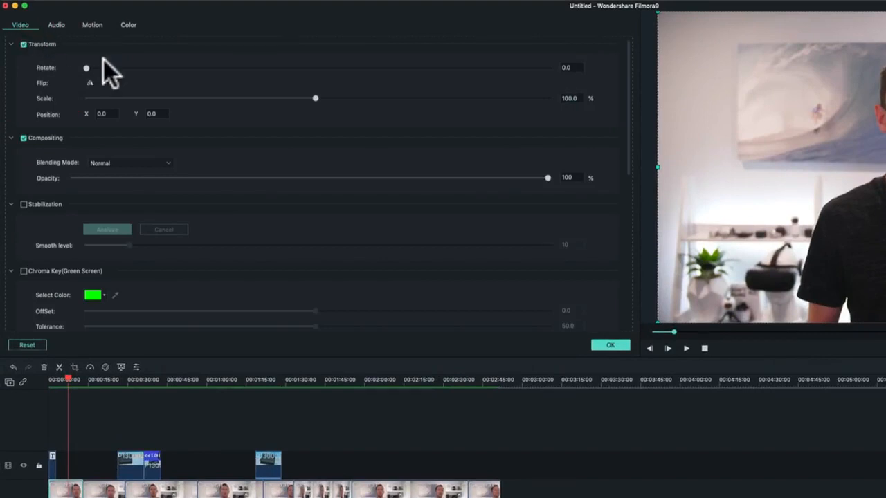
click(63, 23)
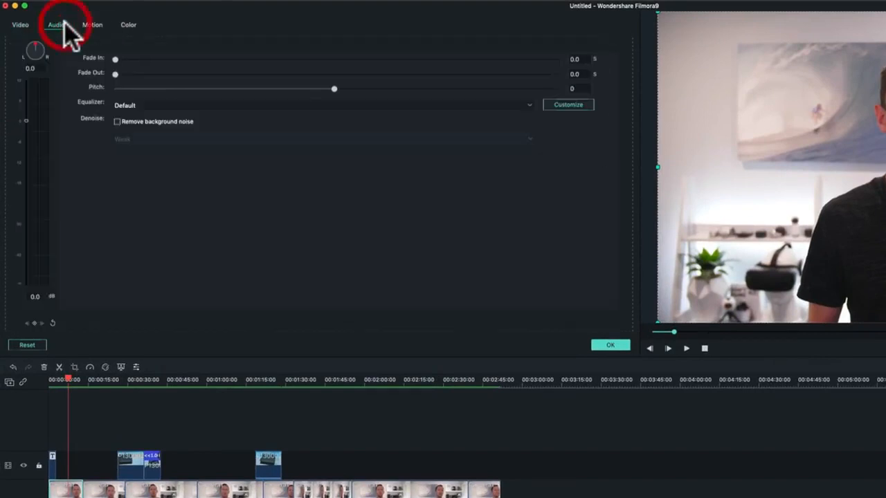
click(93, 24)
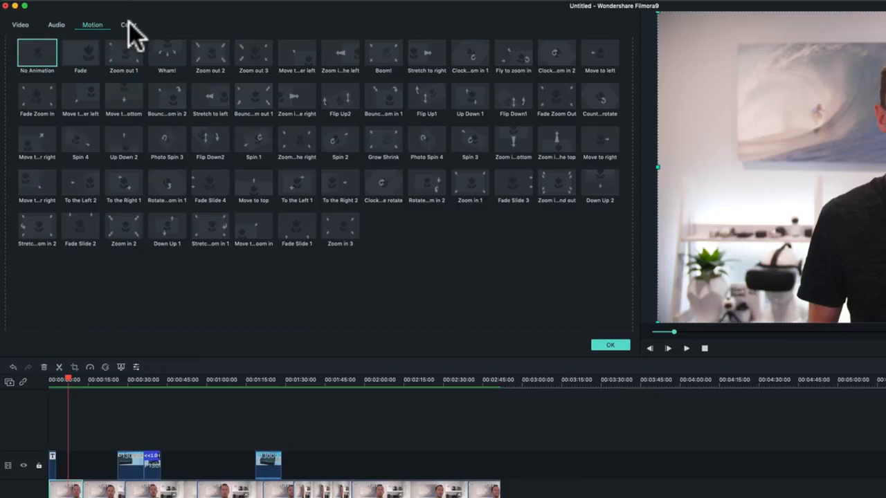
Correct the first Camera1 clip's white balance by sampling a white area of the wave picture behind the speaker
click(129, 25)
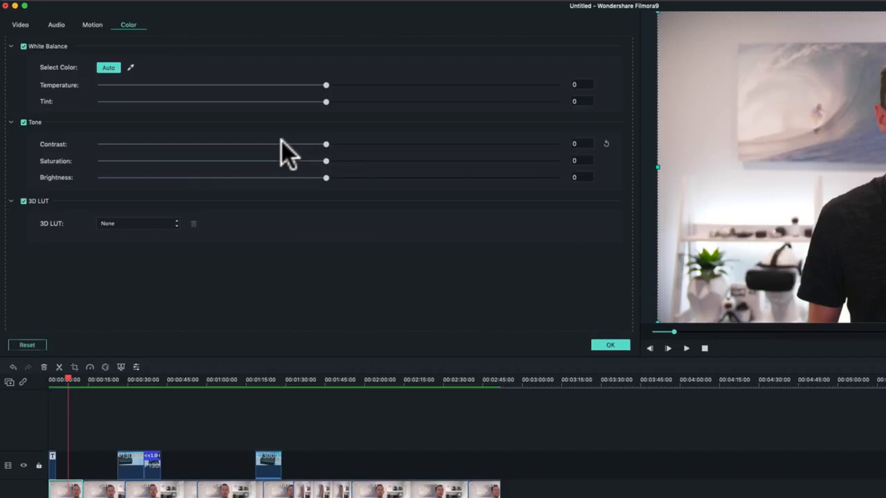
click(130, 67)
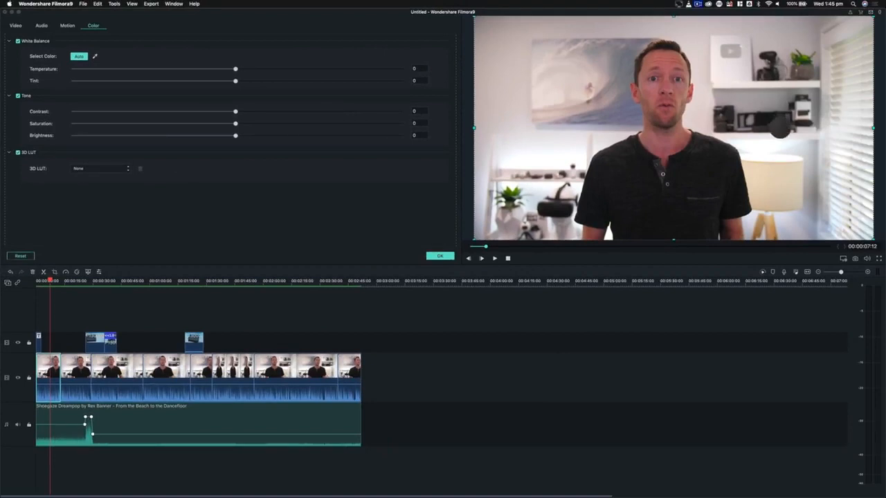
click(554, 96)
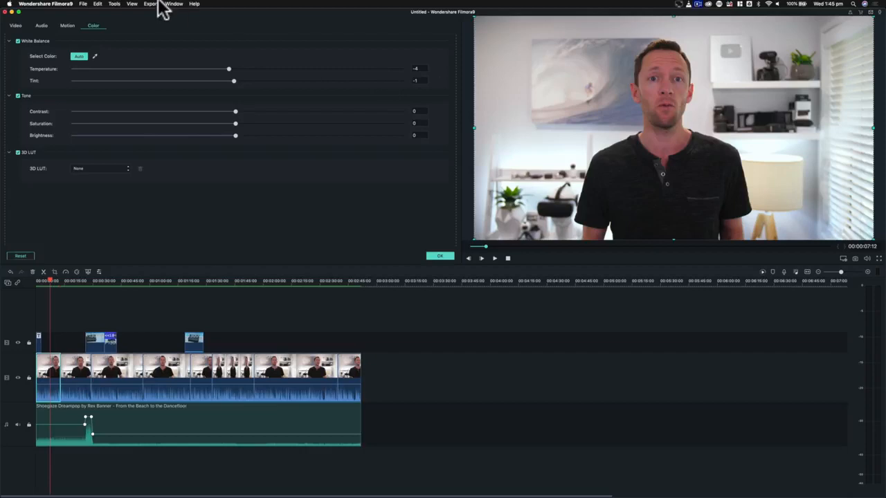
Set the first Camera1 clip's brightness to about 12, raise its saturation slightly, and apply the colour settings
drag(222, 69, 288, 69)
drag(234, 135, 263, 134)
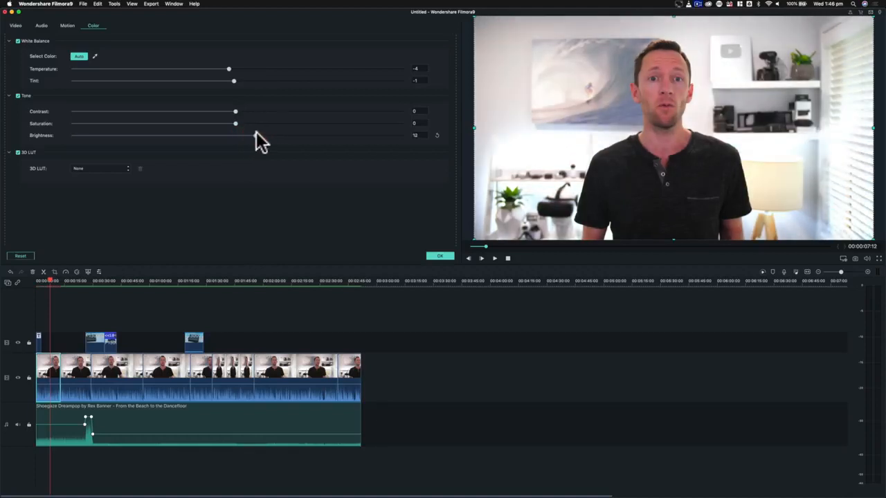
mouse_move(236, 123)
mouse_down()
mouse_move(403, 128)
mouse_move(251, 129)
mouse_up()
click(254, 123)
click(441, 255)
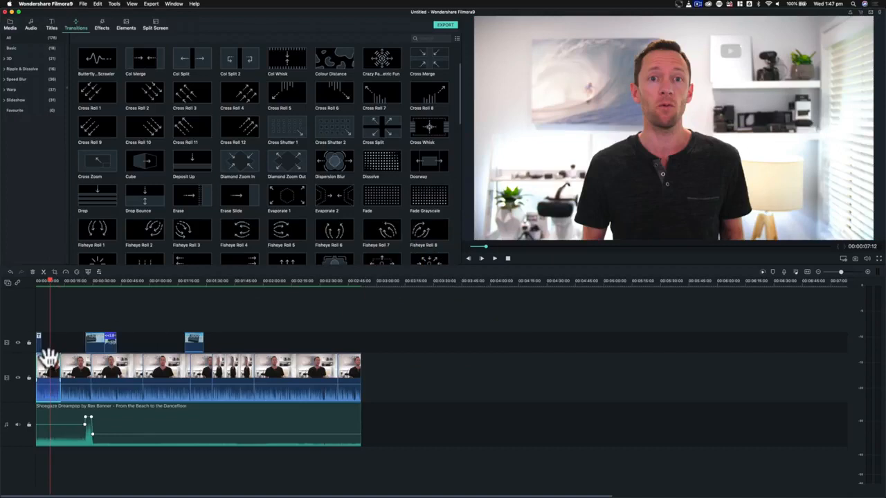
Open Advanced Color Correction for the first Camera1 clip and try several presets, settling on Mission Impossible
click(45, 376)
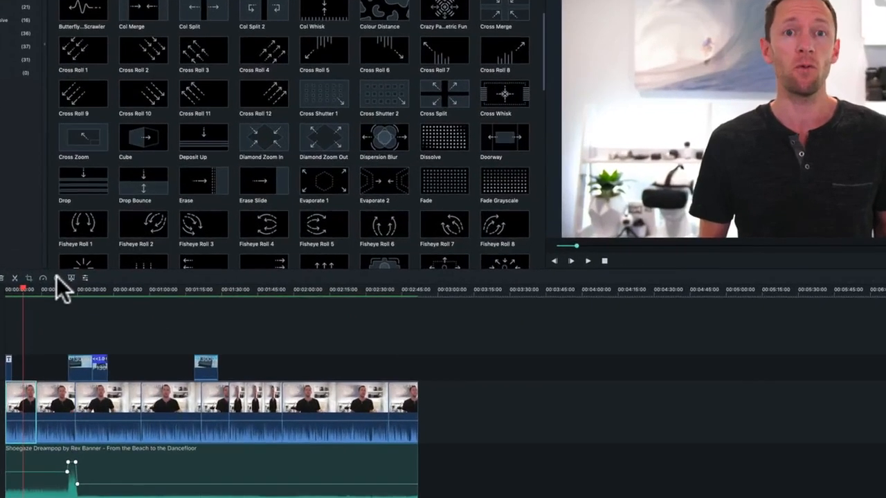
click(57, 278)
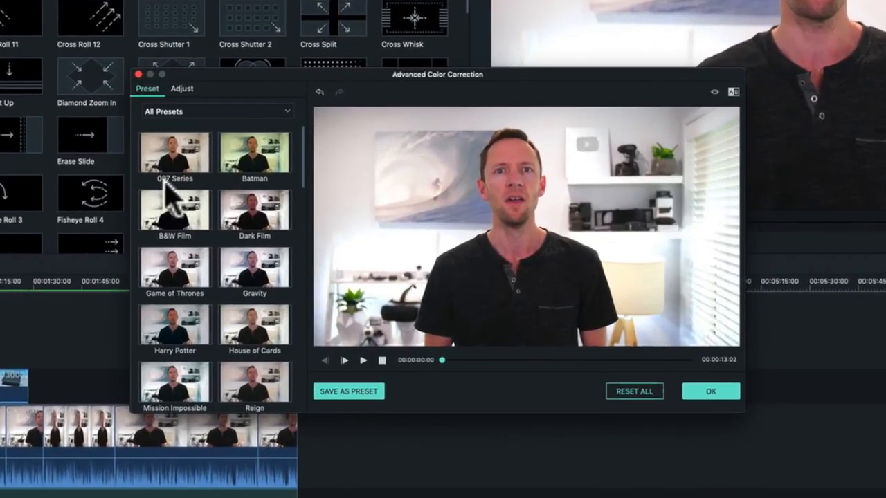
click(170, 162)
click(266, 216)
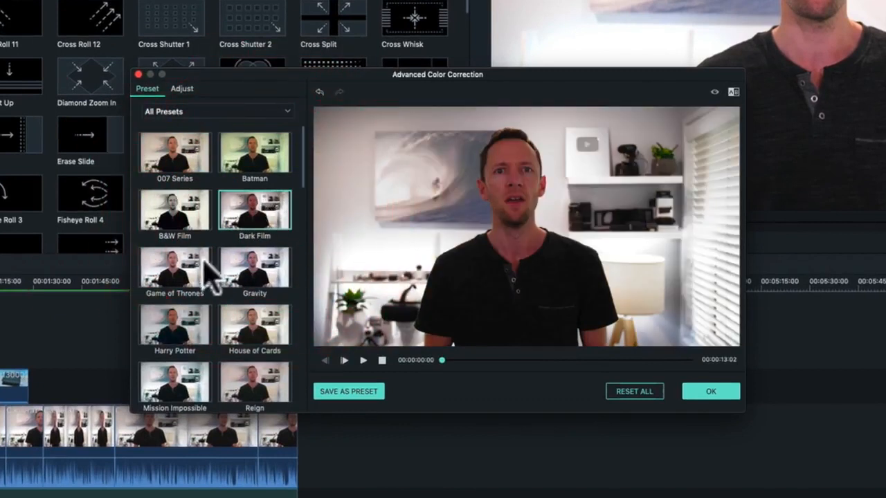
click(206, 267)
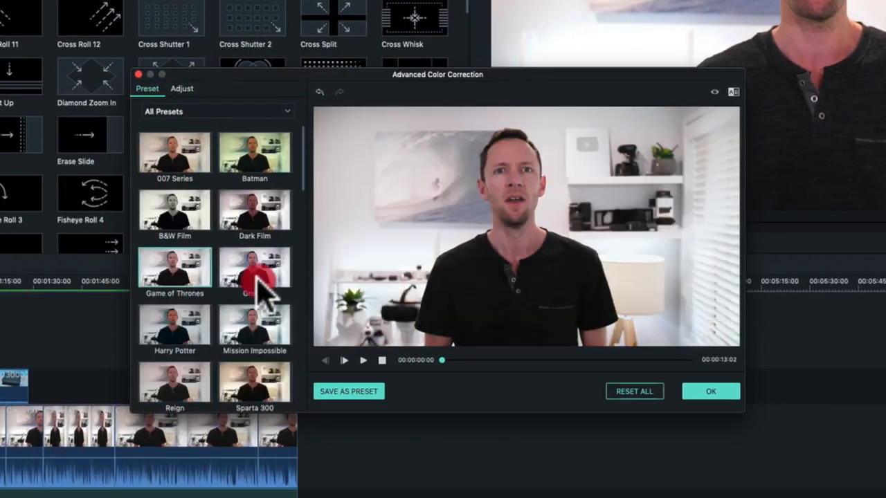
click(252, 273)
click(184, 335)
click(233, 335)
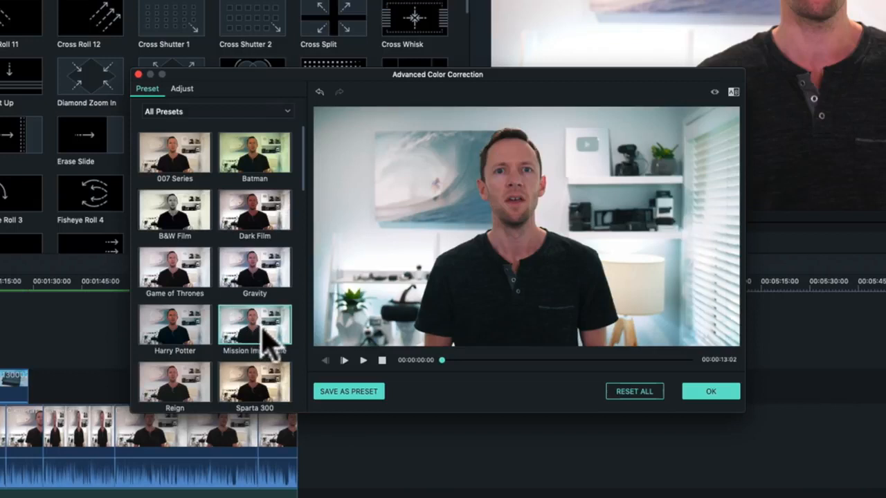
Review the available manual colour adjustments and compare the clip with and without the Mission Impossible look
click(183, 89)
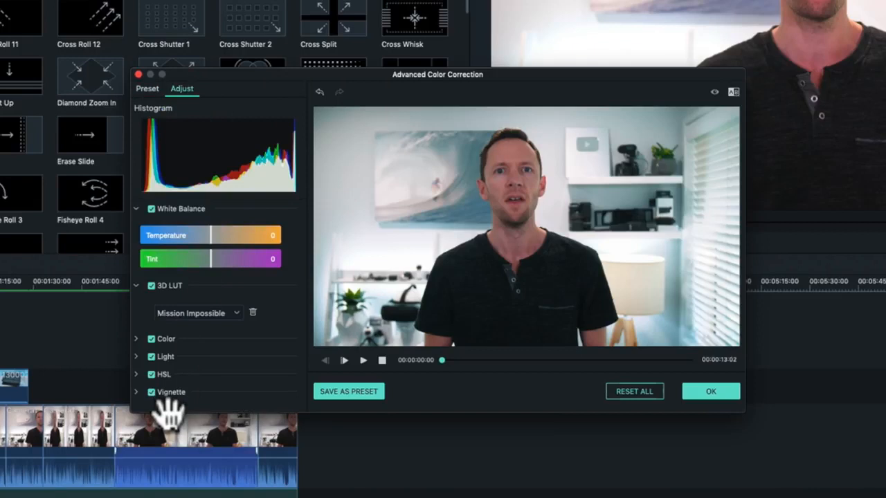
click(147, 90)
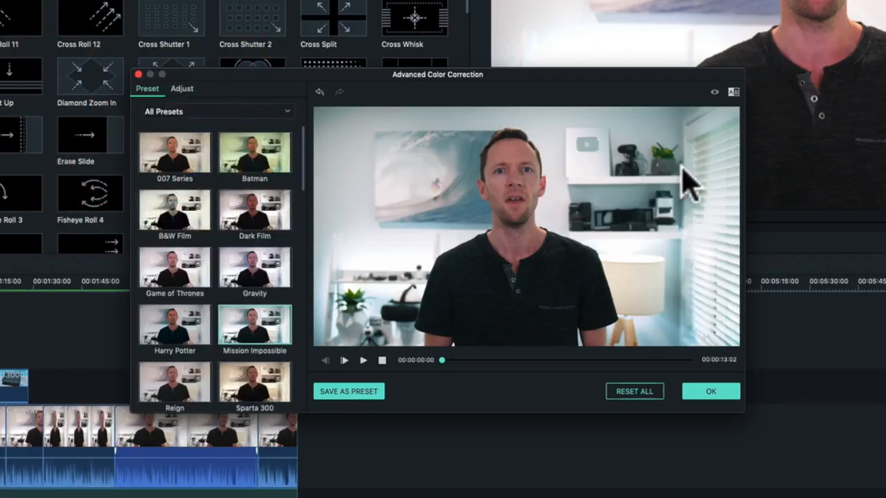
click(715, 94)
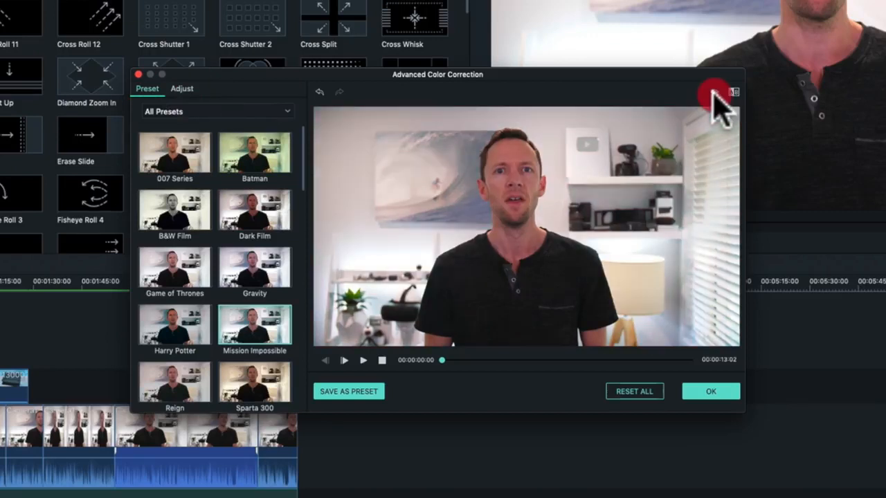
click(715, 94)
click(715, 94)
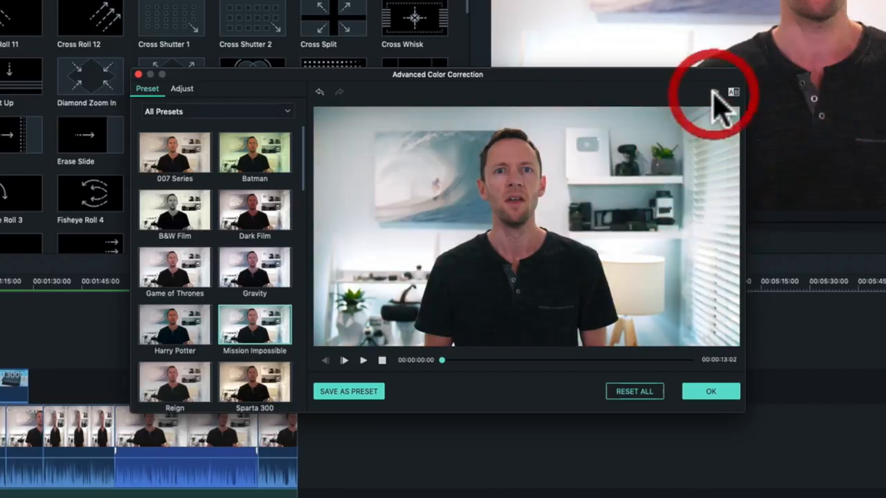
Fine-tune the clip's white balance in Advanced Color Correction with temperature -3 and tint 2
click(185, 89)
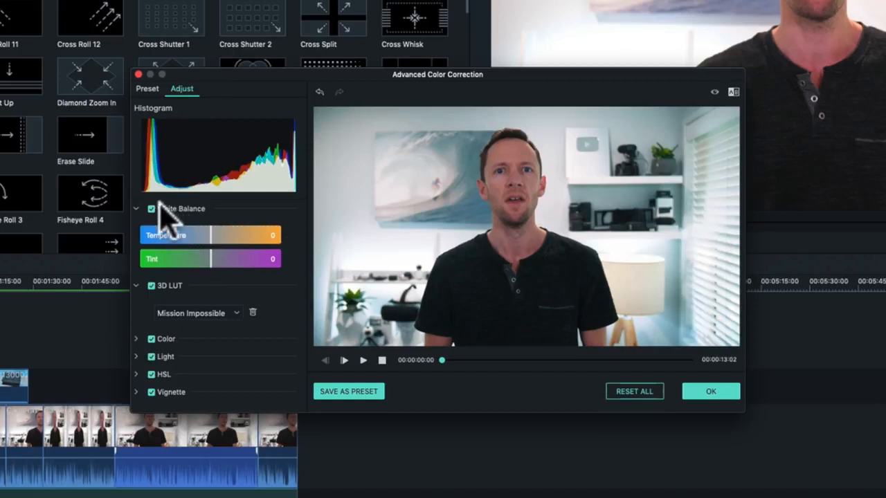
click(212, 237)
drag(212, 237, 211, 260)
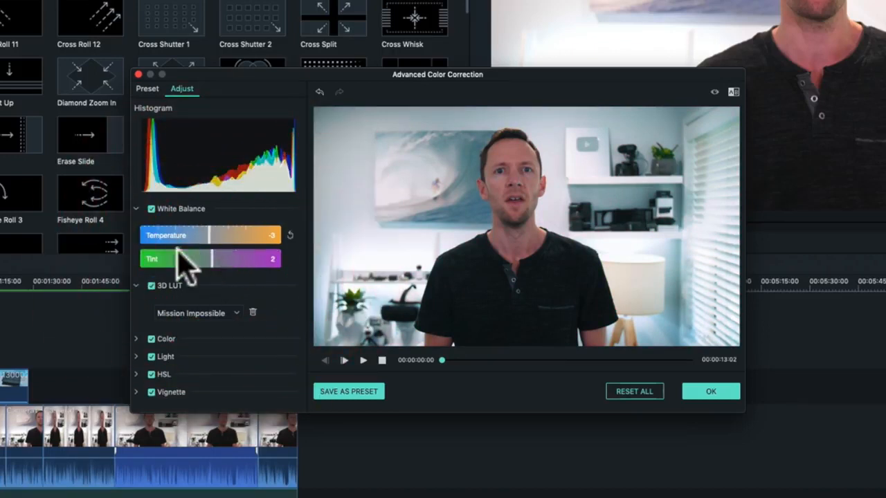
Set the clip's vibrance to 13 in the colour adjustments and compare the result with the uncorrected picture
click(138, 337)
scroll(138, 334, down, 2)
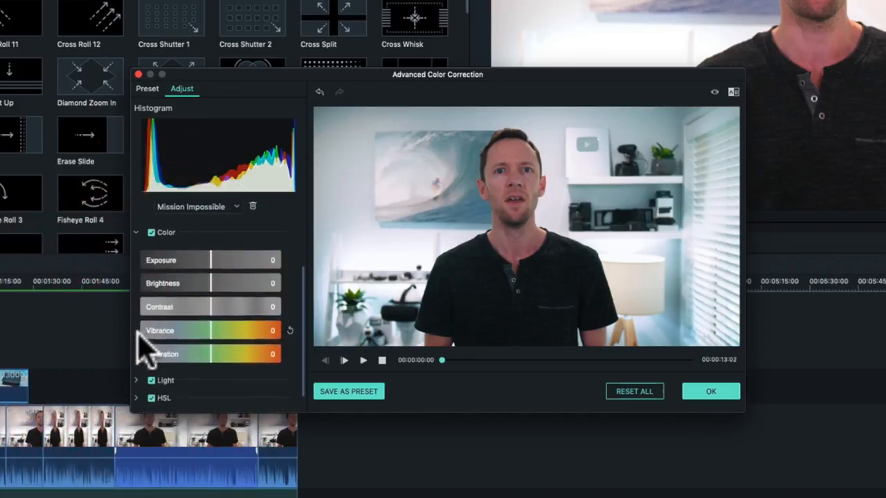
mouse_move(211, 261)
mouse_down()
mouse_move(231, 262)
mouse_move(211, 262)
mouse_up()
mouse_move(211, 332)
mouse_down()
mouse_move(234, 333)
mouse_move(218, 333)
mouse_up()
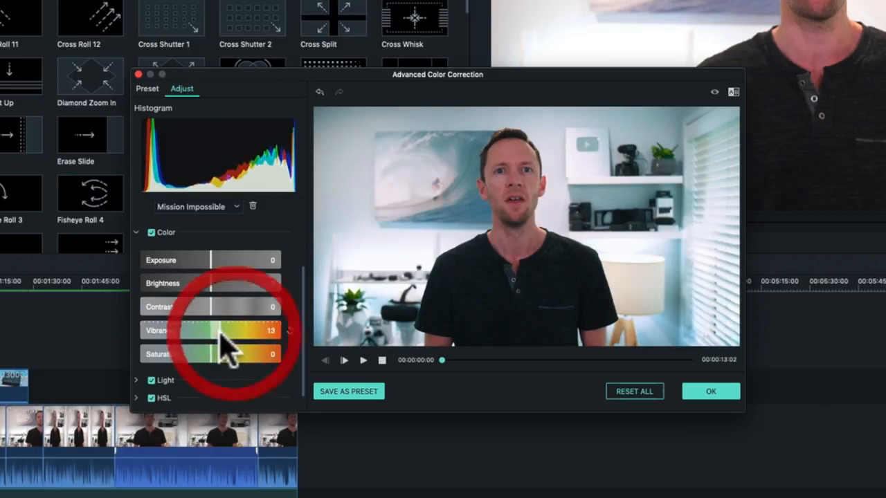
click(715, 90)
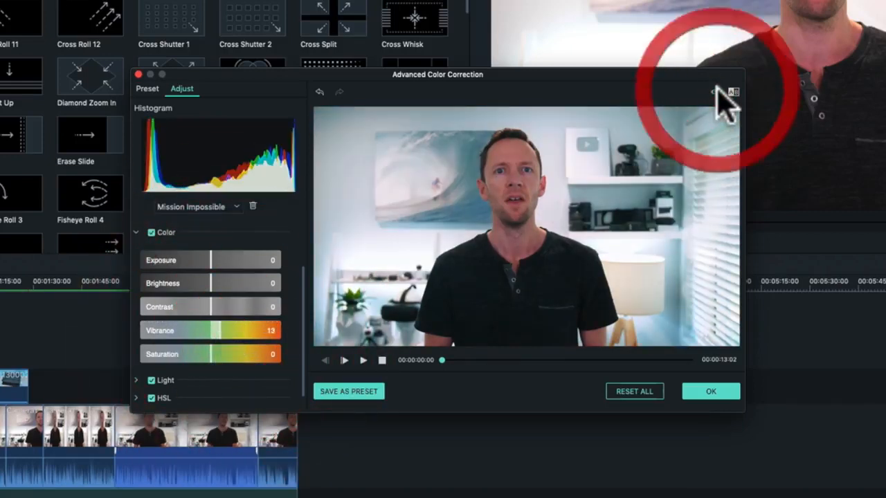
Review the Light, HSL and Vignette adjustments available in Advanced Color Correction for the clip
click(715, 90)
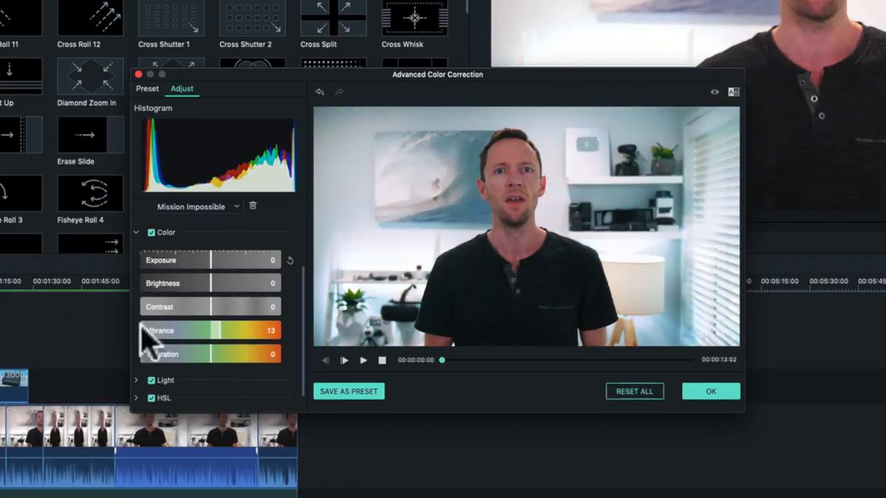
click(137, 381)
scroll(135, 377, down, 5)
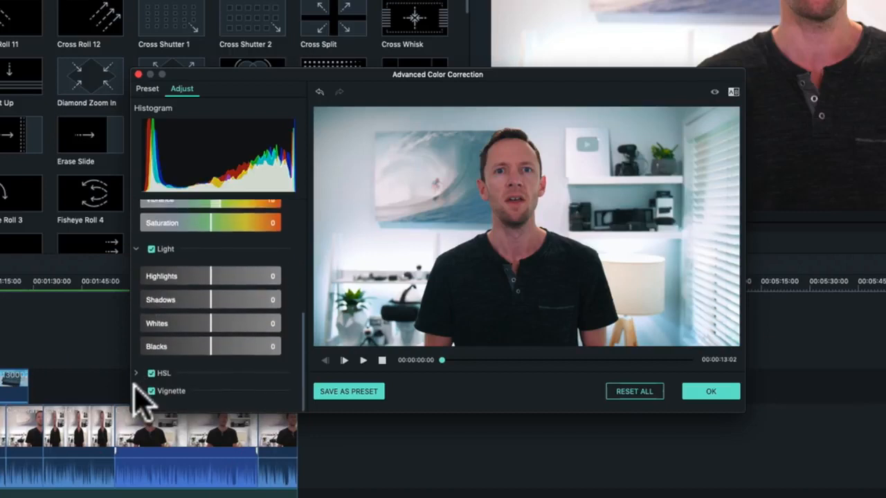
click(136, 374)
scroll(135, 373, down, 5)
click(137, 391)
scroll(187, 338, down, 3)
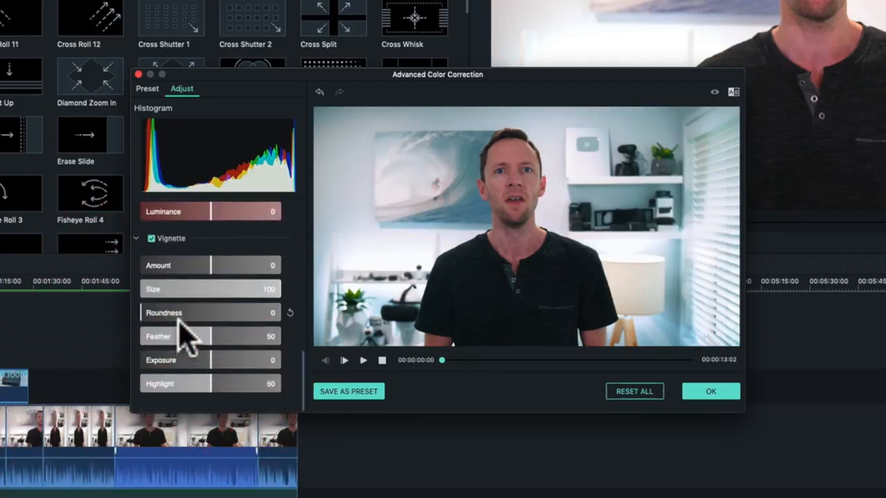
scroll(187, 338, up, 10)
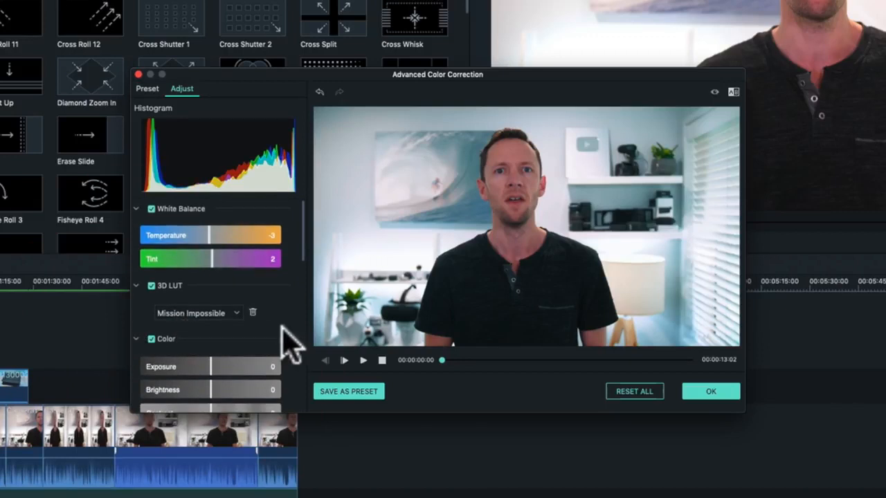
Save the current colour adjustments as a custom preset named JB and apply the correction to the clip
click(348, 391)
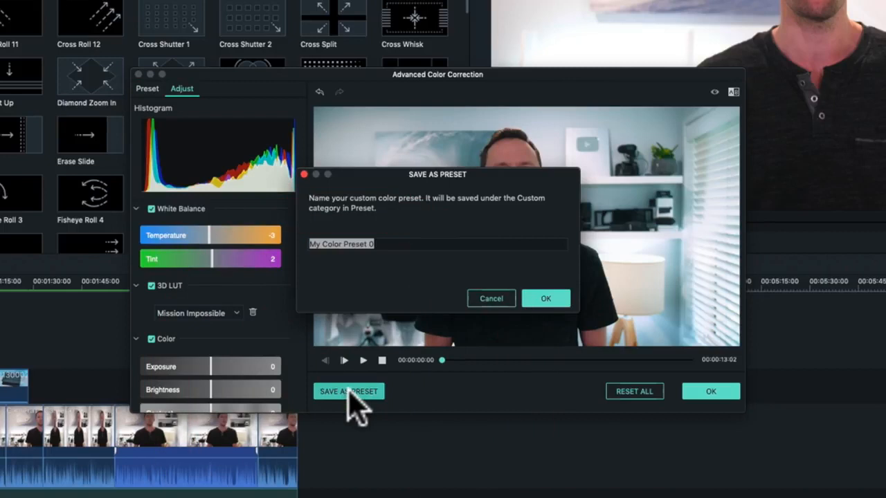
text(JB)
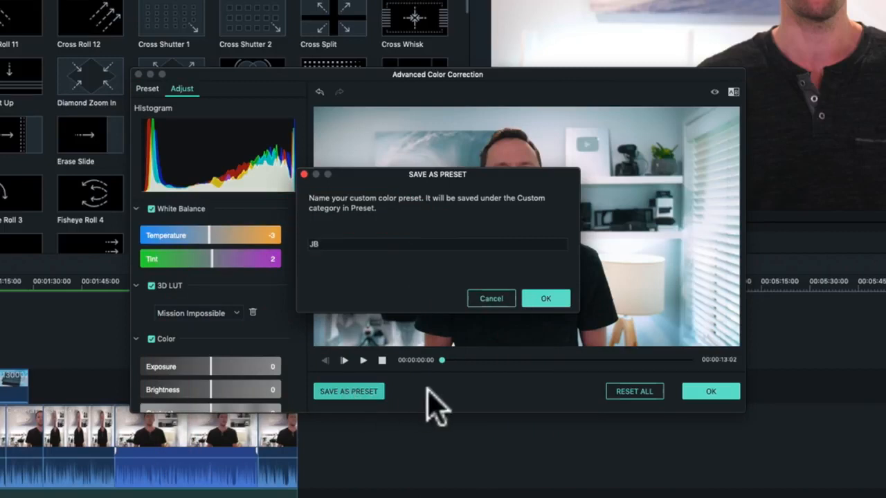
click(545, 299)
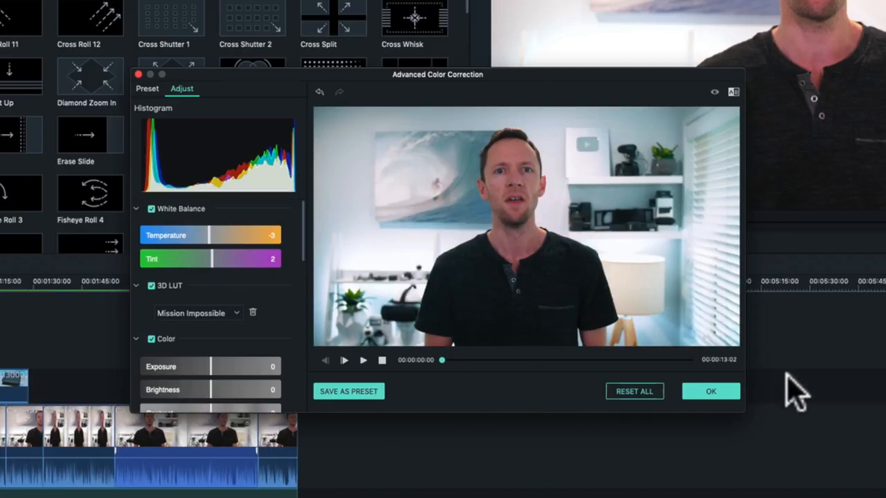
click(712, 393)
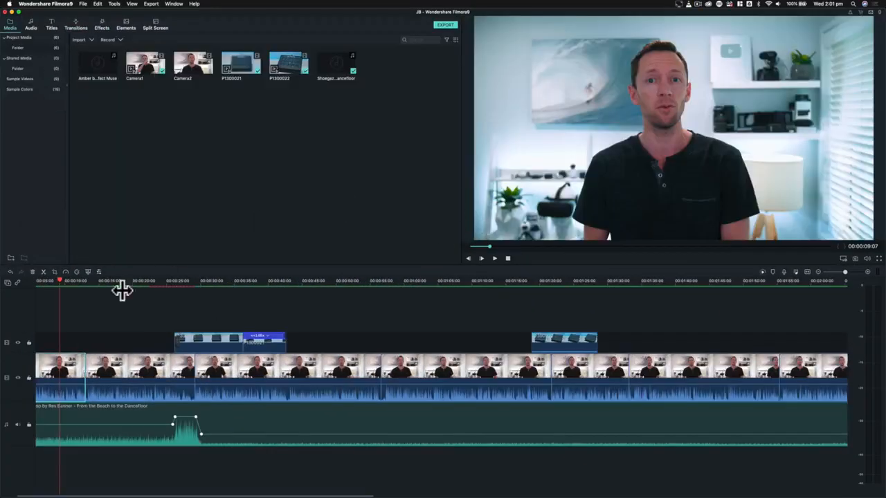
Apply the custom JB colour preset to the second Camera1 clip and preview the corrected footage at 00:00:17:01
click(113, 358)
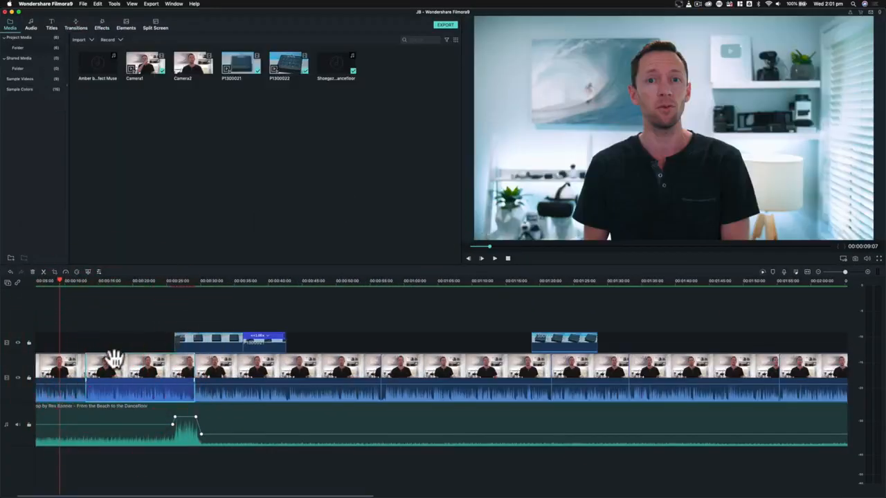
click(76, 272)
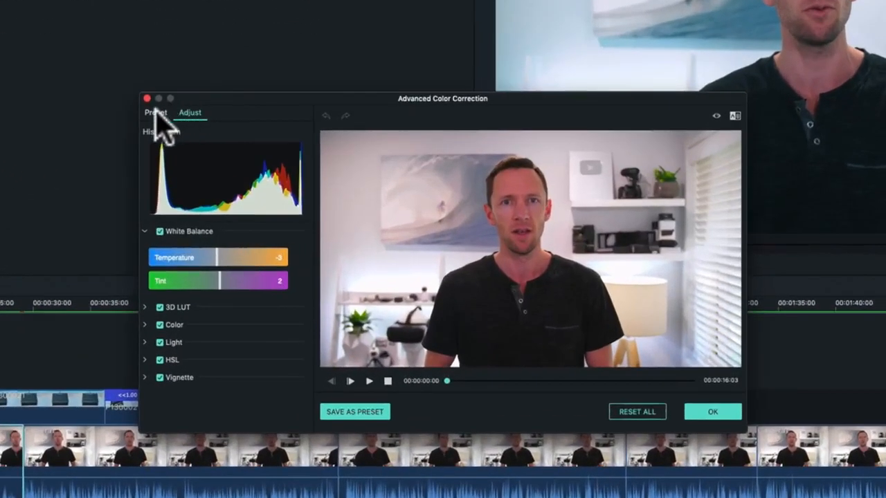
click(234, 150)
click(254, 137)
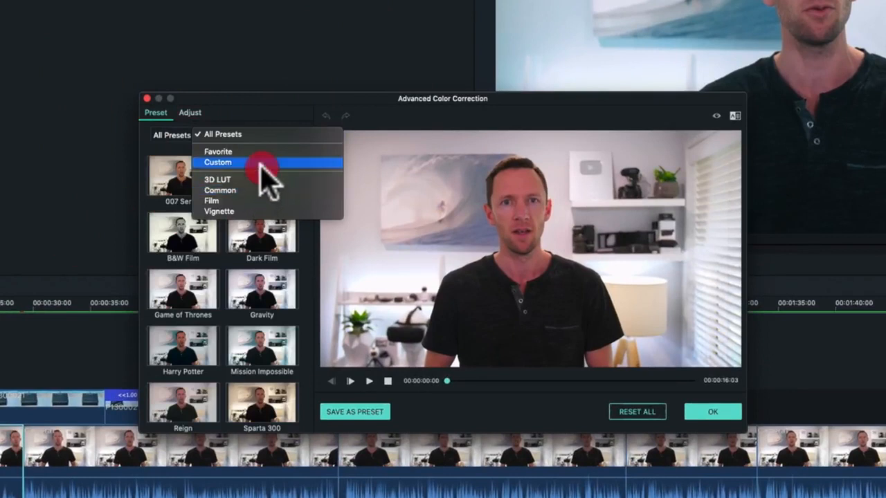
click(259, 162)
click(196, 184)
click(713, 412)
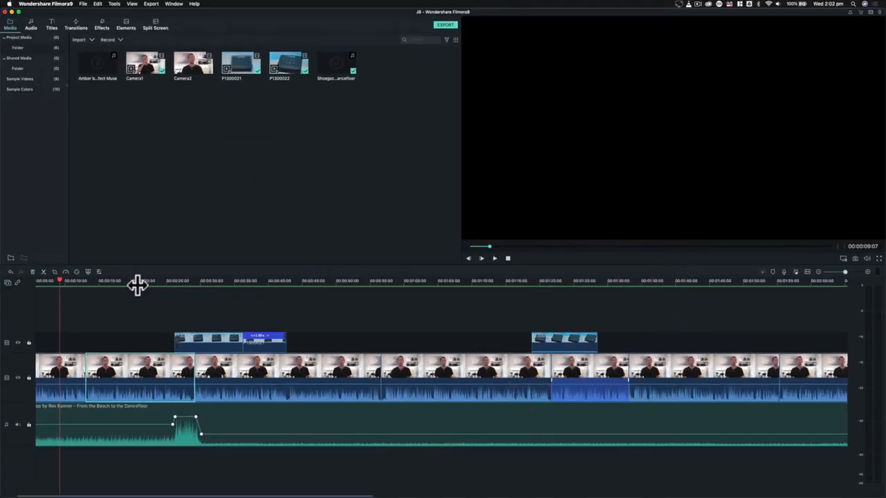
click(113, 279)
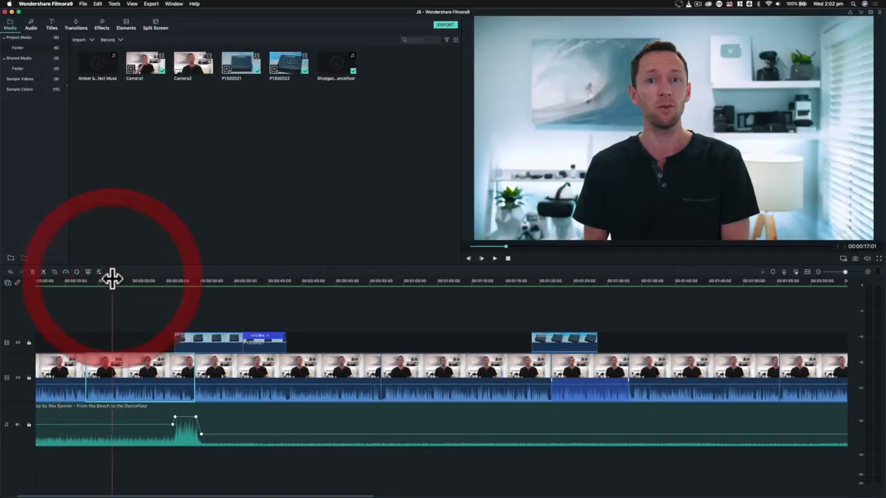
Preview the first B-roll clip at 00:00:31:24 and look at its Advanced Color Correction settings without changing them
click(212, 340)
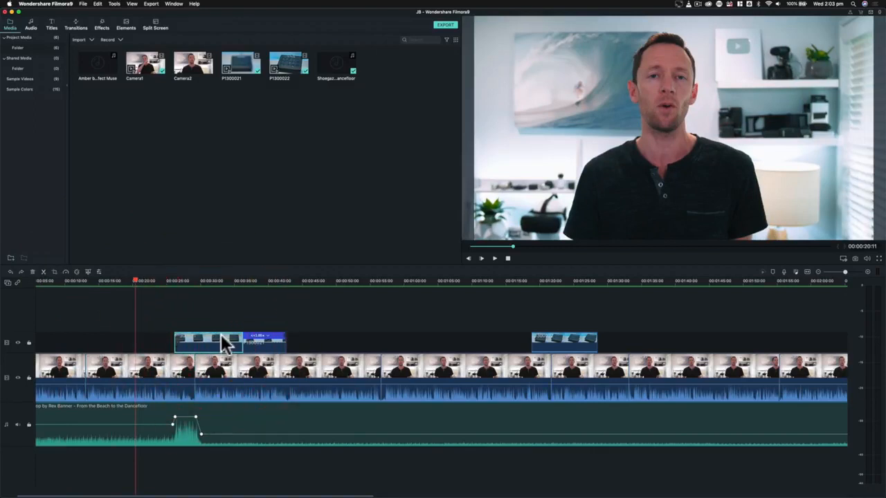
click(214, 278)
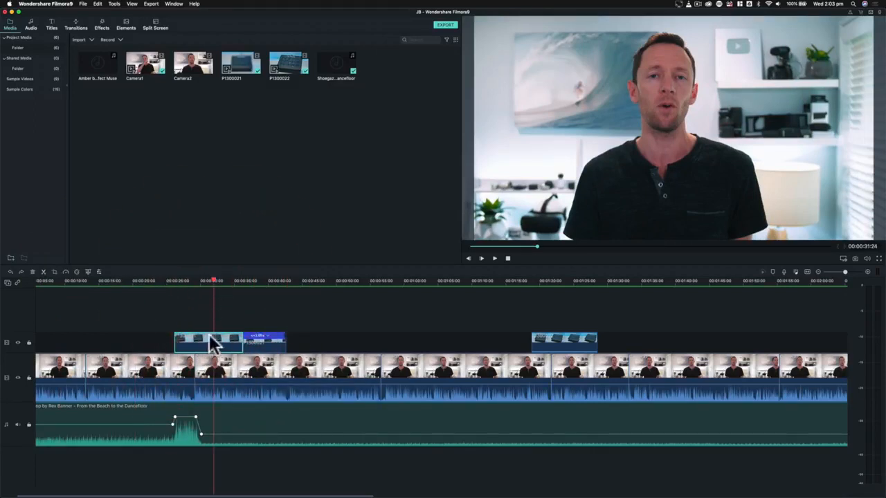
right_click(211, 337)
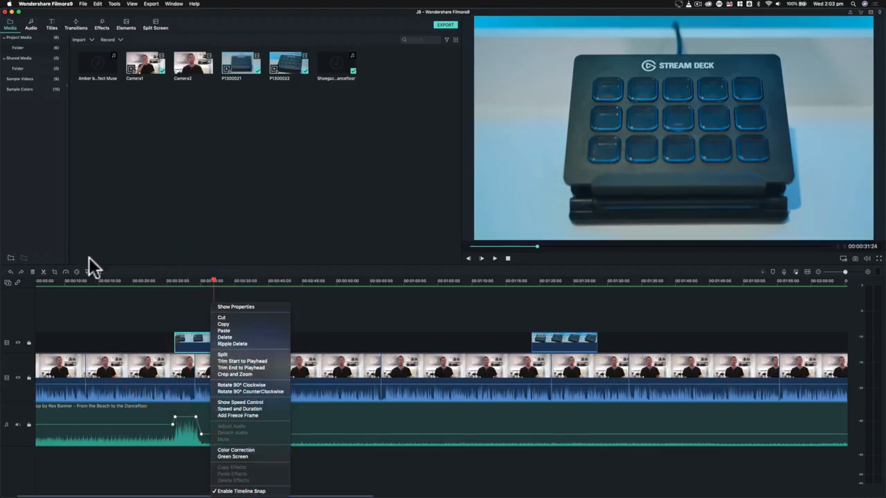
click(75, 269)
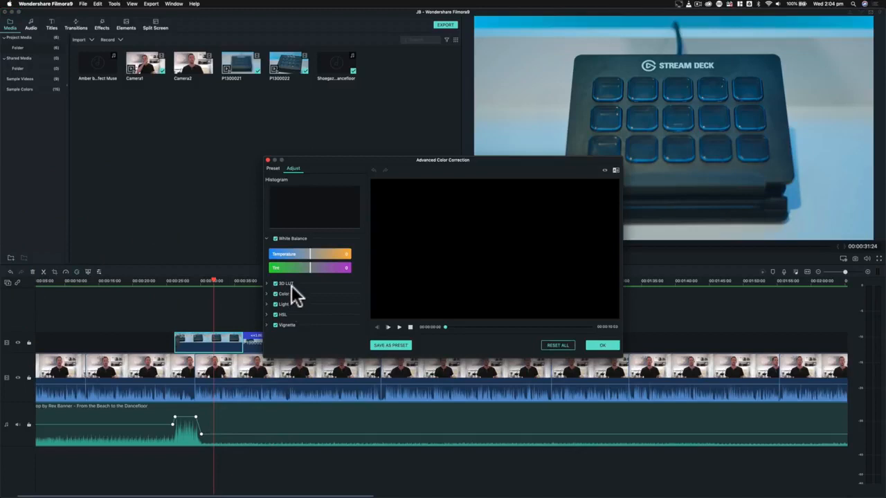
click(268, 160)
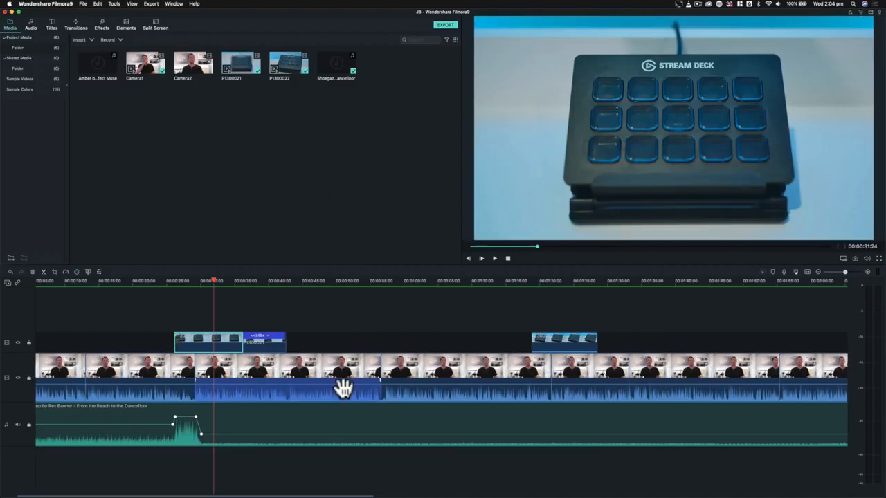
Open the export settings for the finished video and choose MP4 as the output format
key(super+minus)
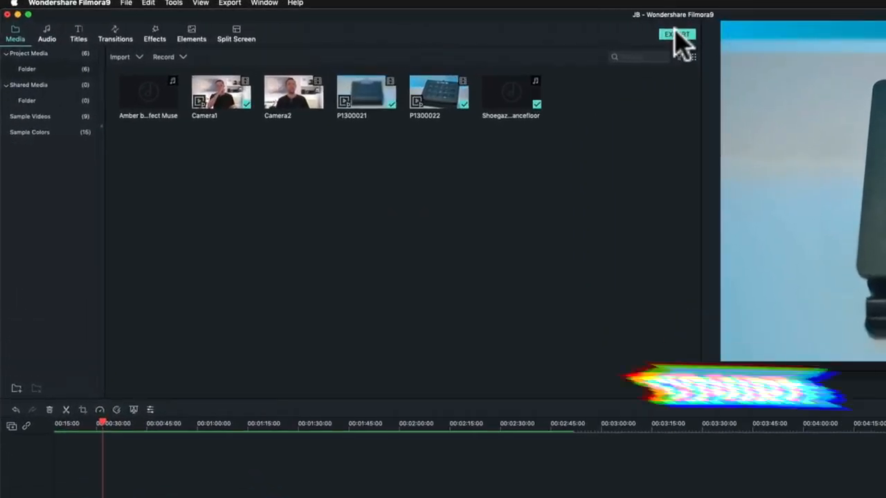
click(231, 2)
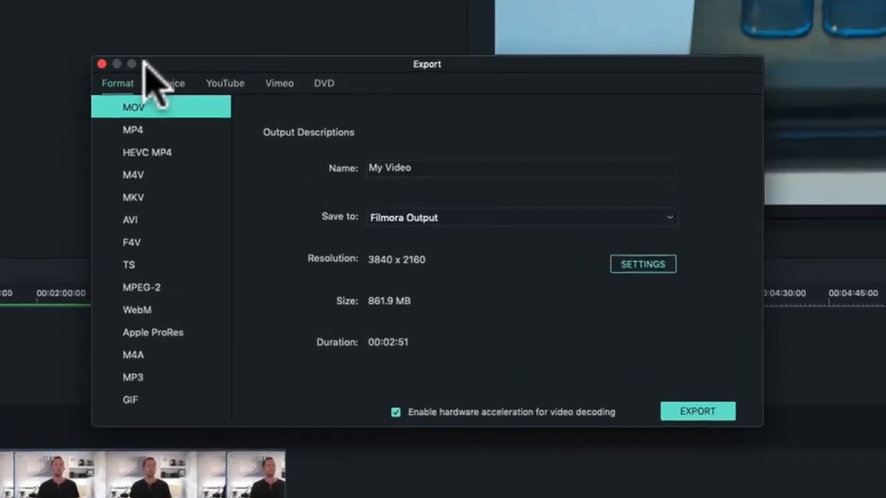
click(128, 122)
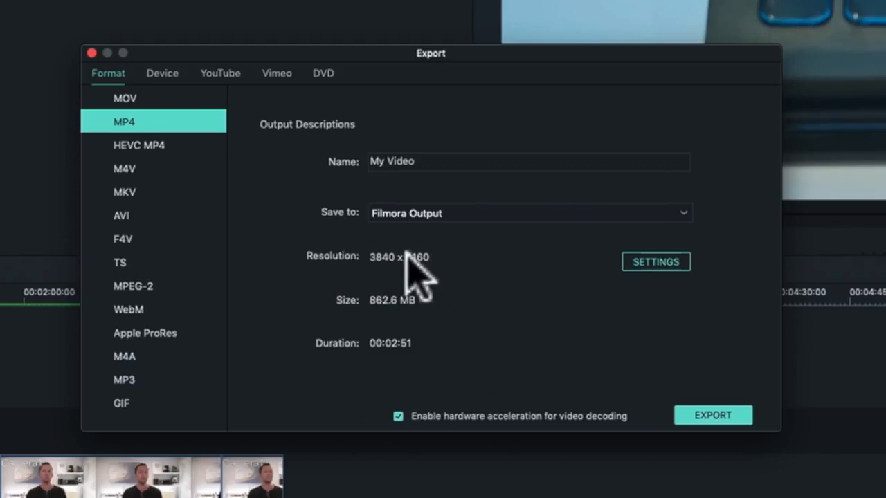
Compare the Good, Better and Best export quality levels, settle on Better at 30000 kbps, and export the video
click(659, 263)
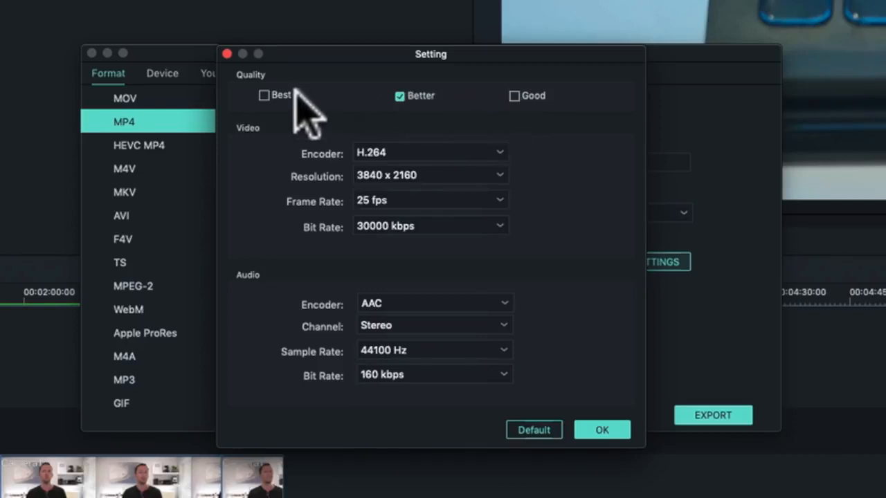
click(515, 95)
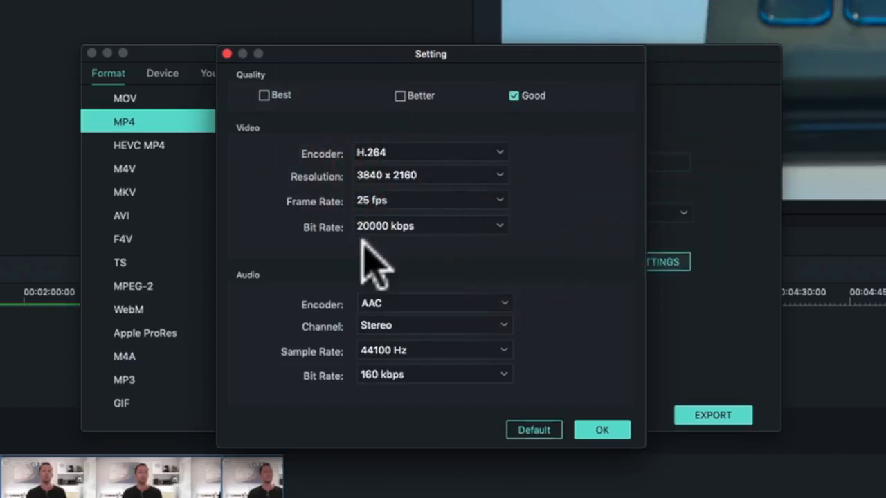
click(400, 96)
click(264, 95)
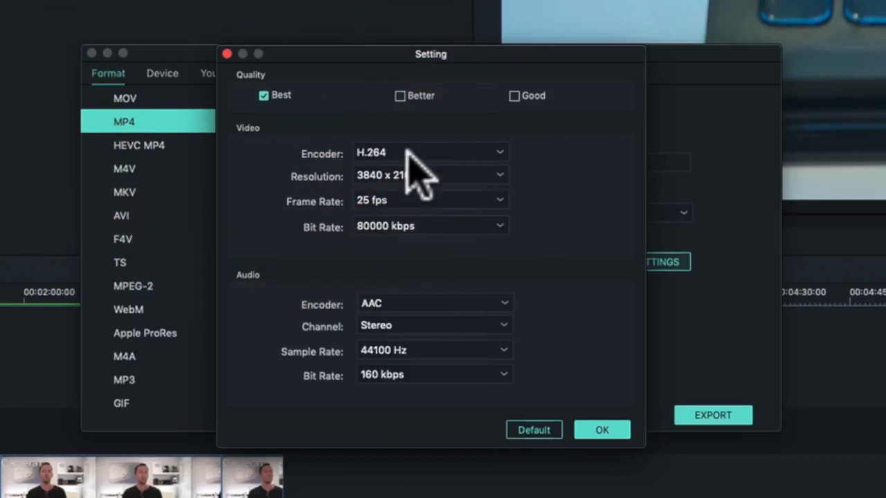
click(399, 95)
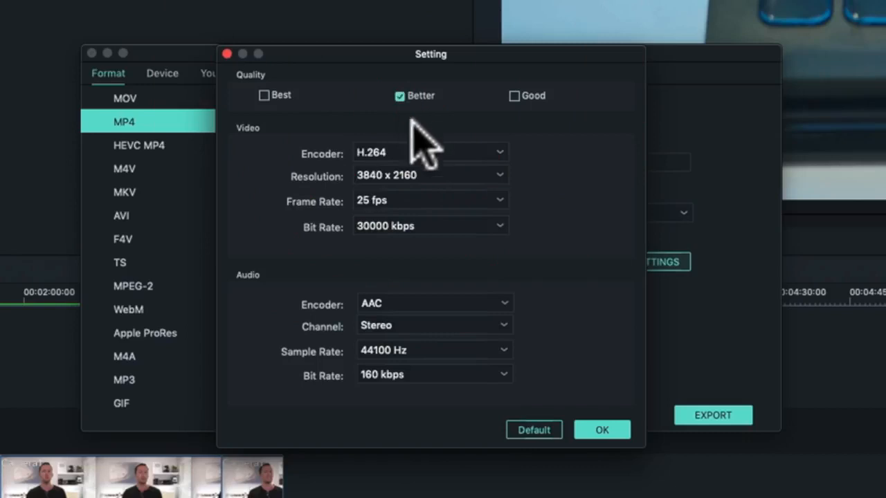
click(601, 429)
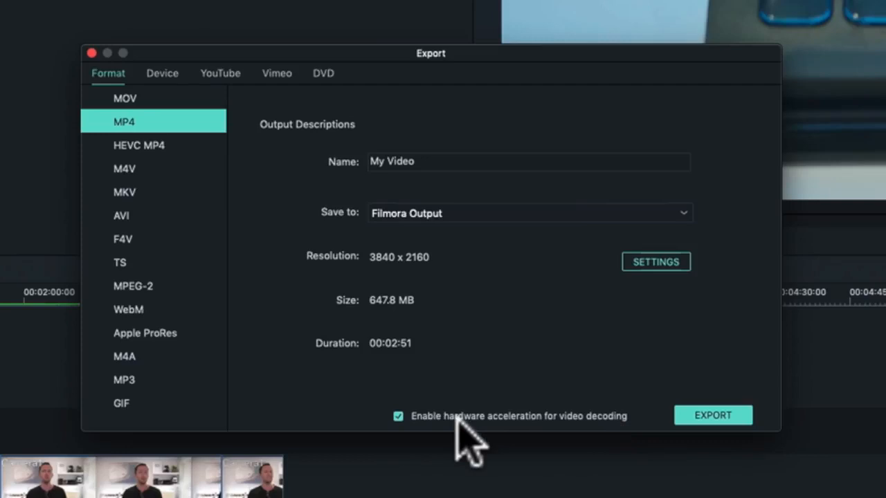
click(736, 416)
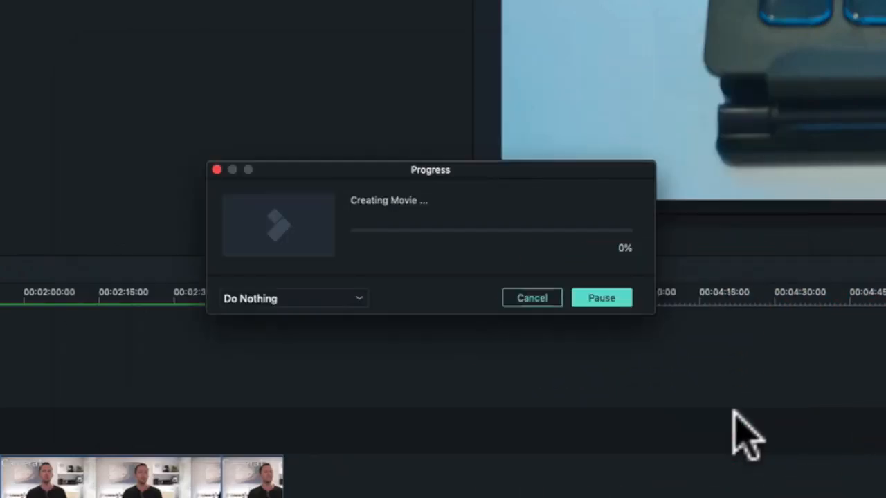